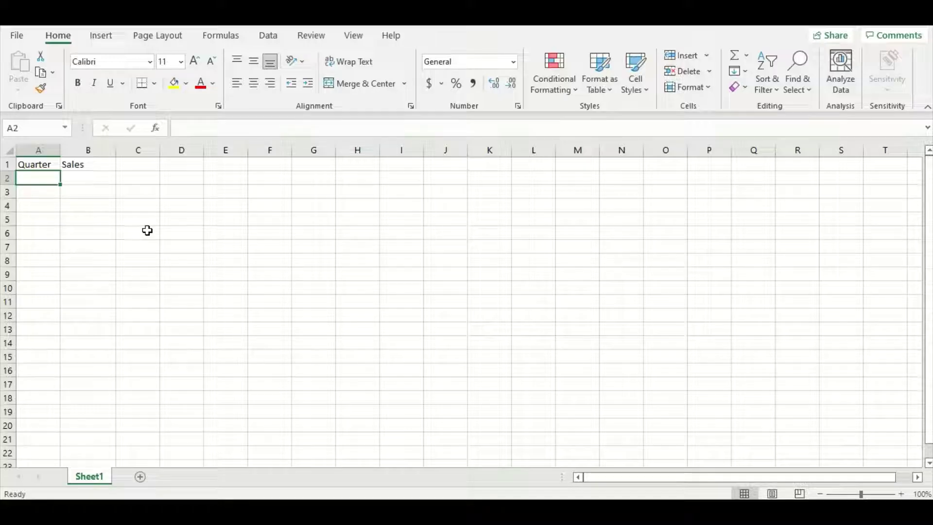
Enter Q1 and Q2 in A2:A3 and fill the series down to Q4 in A5
{"action": "type", "text": "Q1"}
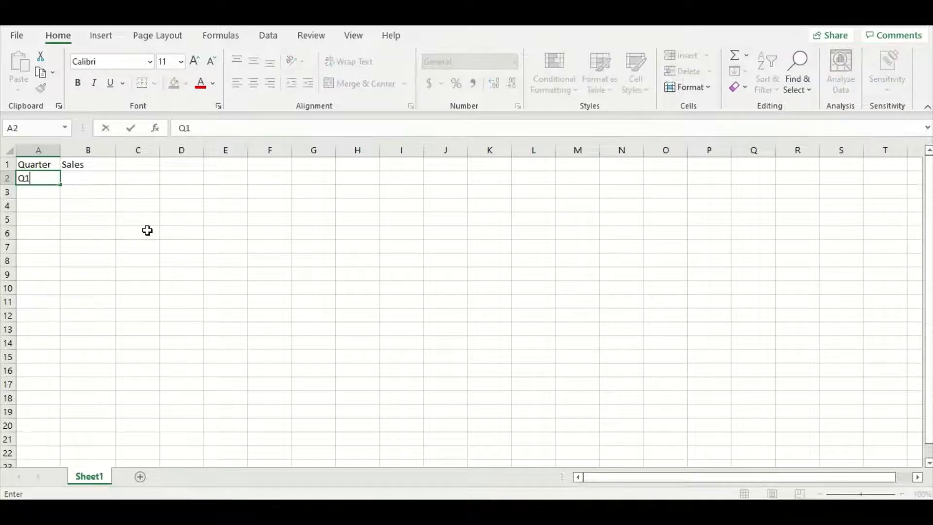
{"action": "key", "text": "Return"}
{"action": "type", "text": "Q2"}
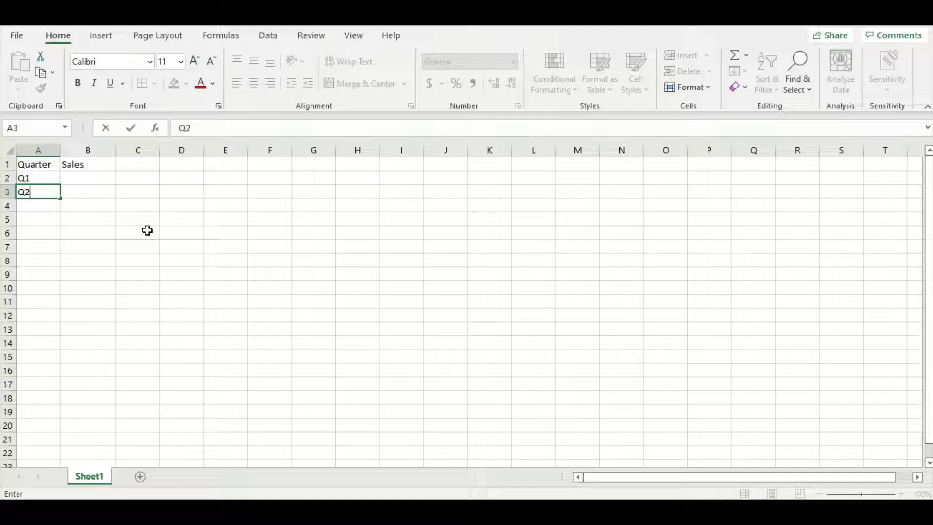
{"action": "key", "text": "Return"}
{"action": "left_click_drag", "start_coordinate": [49, 179], "coordinate": [61, 224]}
{"action": "left_click", "coordinate": [130, 256]}
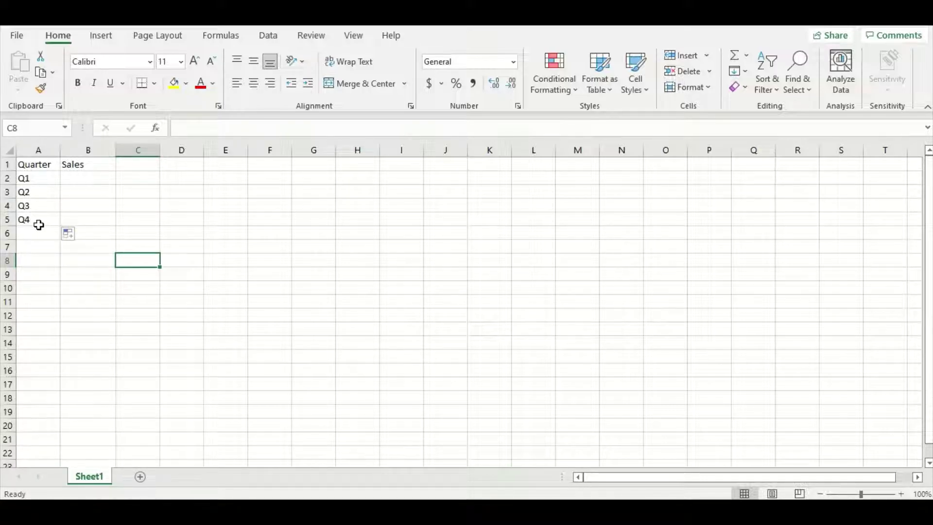
{"action": "left_click", "coordinate": [76, 179]}
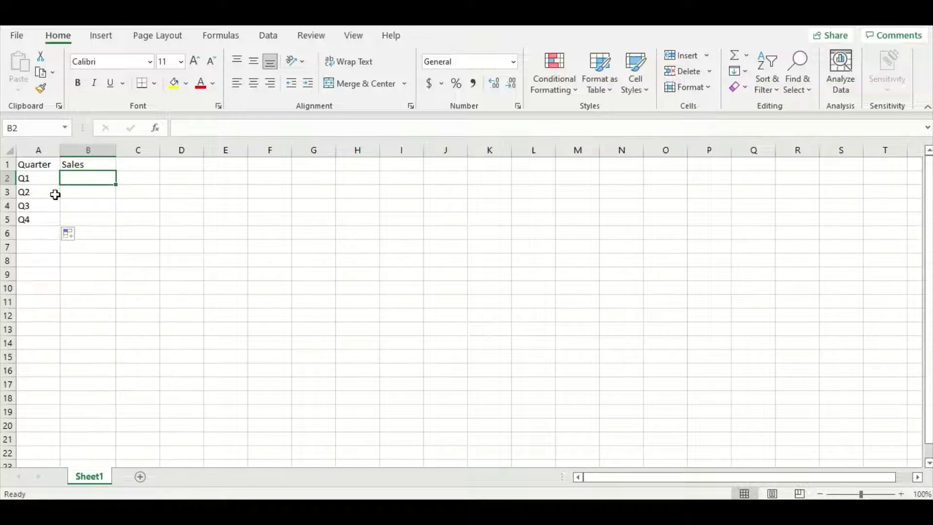
Enter =RANDBETWEEN(2000,5000) in B2 and copy the formula down to B5
{"action": "type", "text": "=RANDB"}
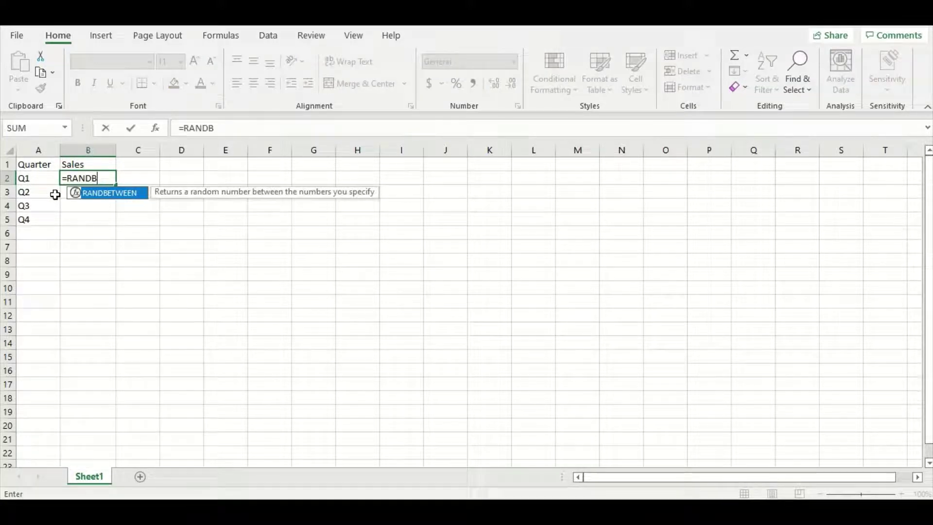
{"action": "type", "text": "ETWEEN"}
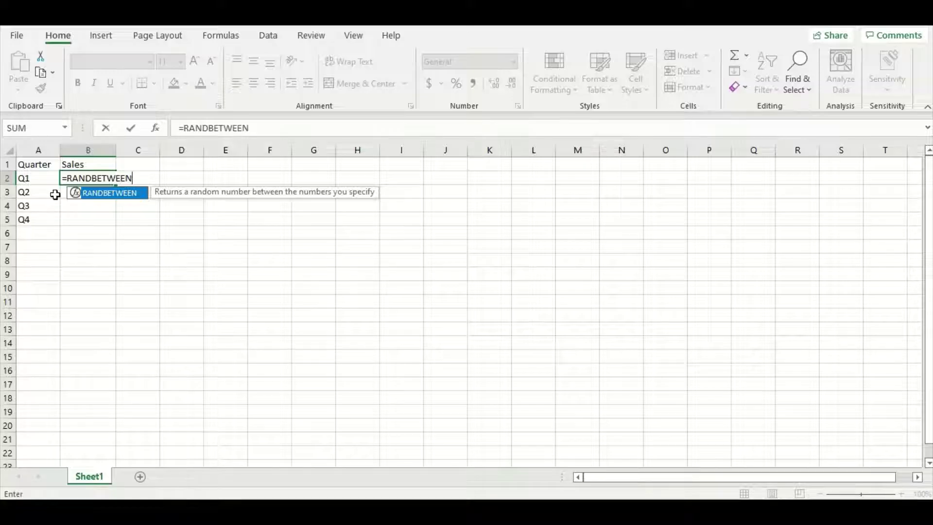
{"action": "double_click", "coordinate": [110, 195]}
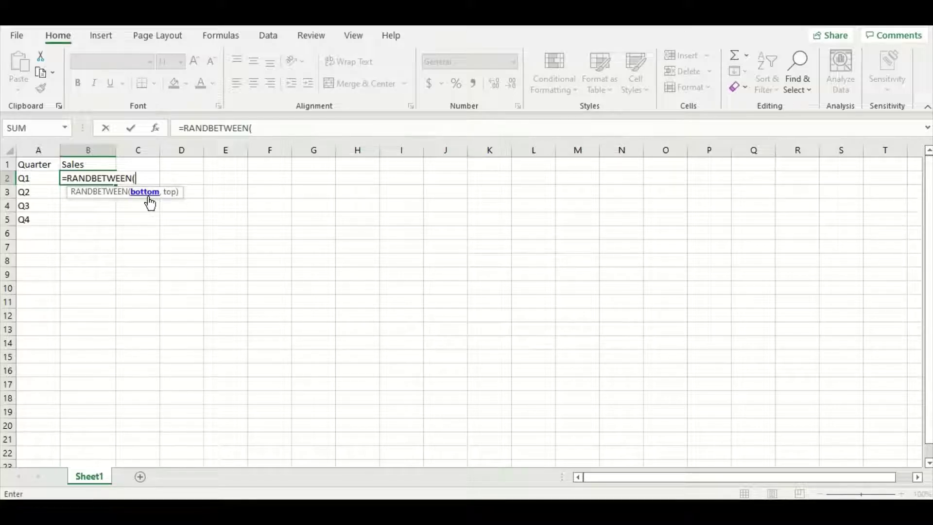
{"action": "type", "text": "2000,"}
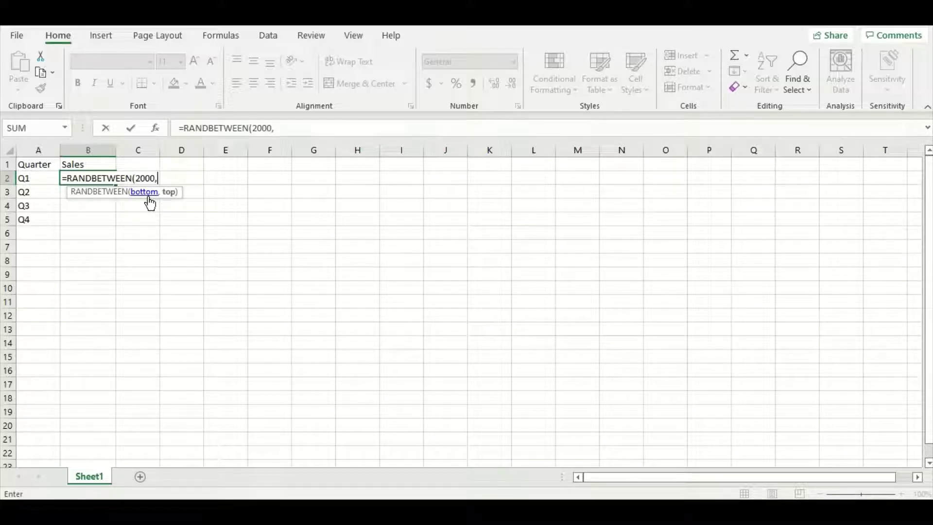
{"action": "type", "text": "5000)"}
{"action": "key", "text": "Return"}
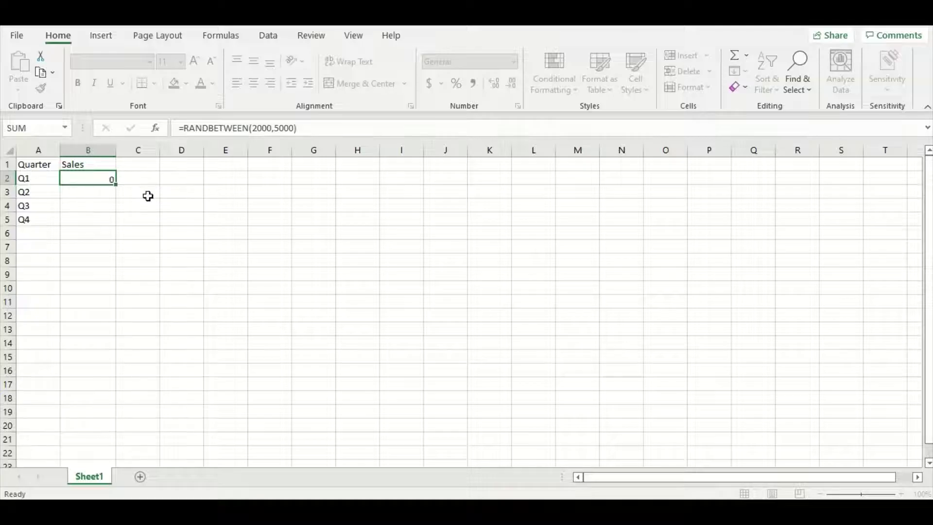
{"action": "left_click", "coordinate": [105, 177]}
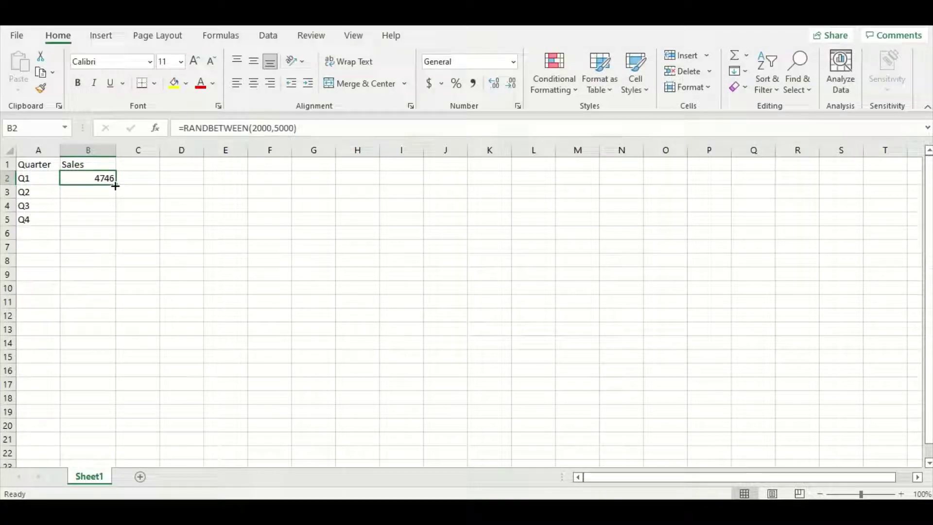
{"action": "left_click_drag", "start_coordinate": [116, 185], "coordinate": [115, 219]}
{"action": "left_click", "coordinate": [173, 228]}
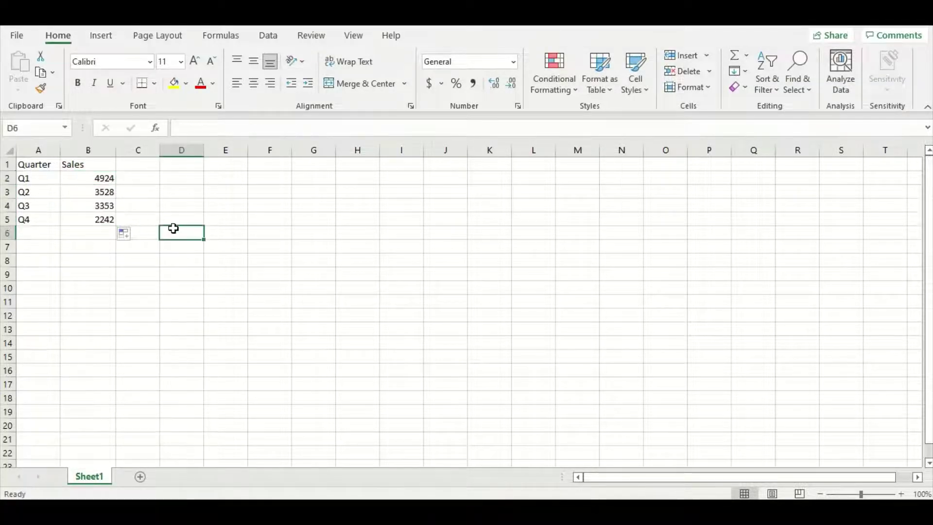
{"action": "double_click", "coordinate": [108, 220]}
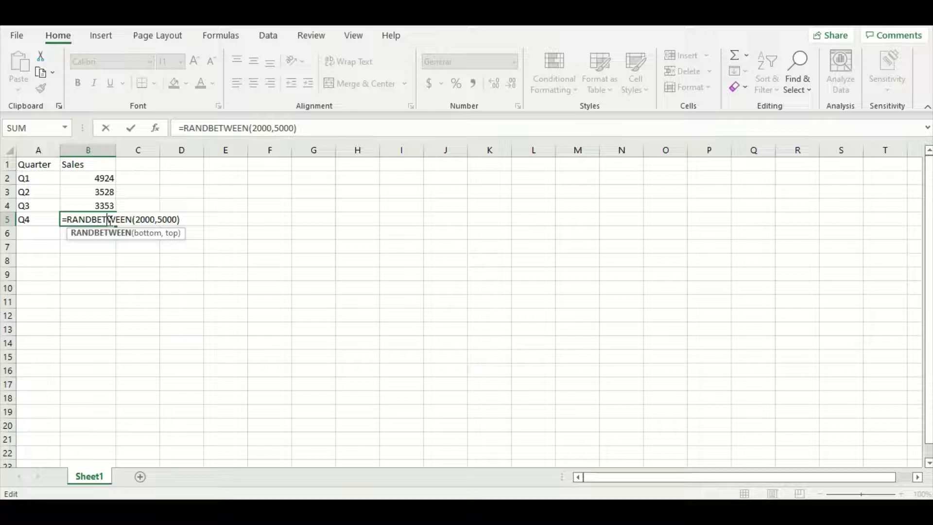
{"action": "key", "text": "Return"}
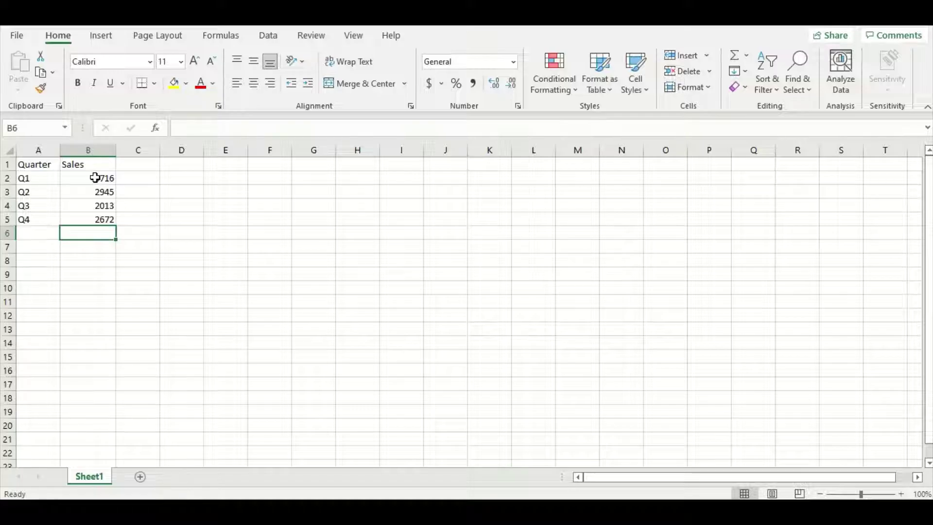
Copy B2:B5 and paste it back as values only, replacing the RANDBETWEEN formulas
{"action": "left_click_drag", "start_coordinate": [95, 177], "coordinate": [96, 218]}
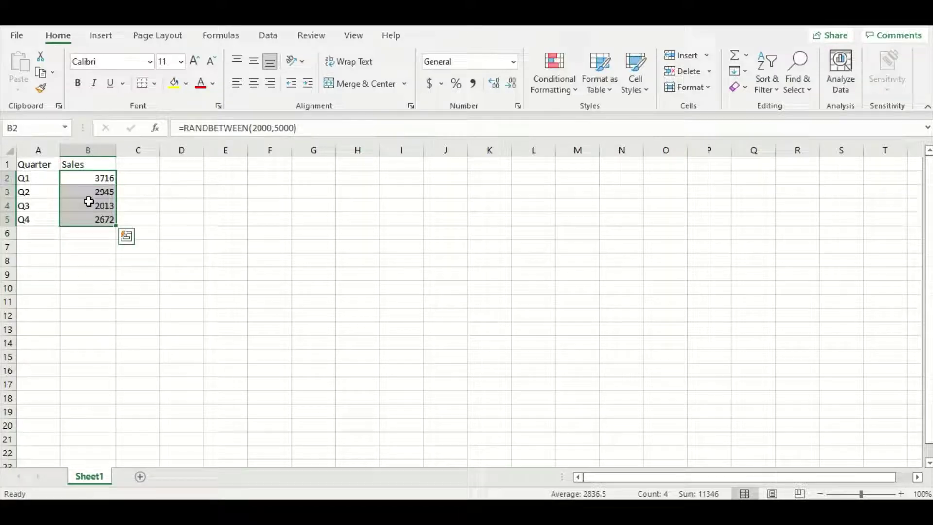
{"action": "right_click", "coordinate": [89, 201]}
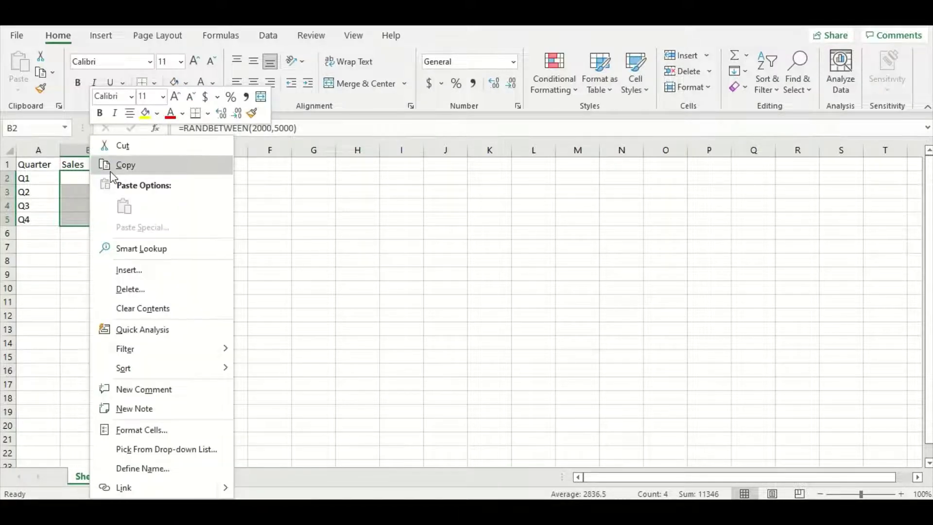
{"action": "left_click", "coordinate": [111, 164]}
{"action": "right_click", "coordinate": [83, 199]}
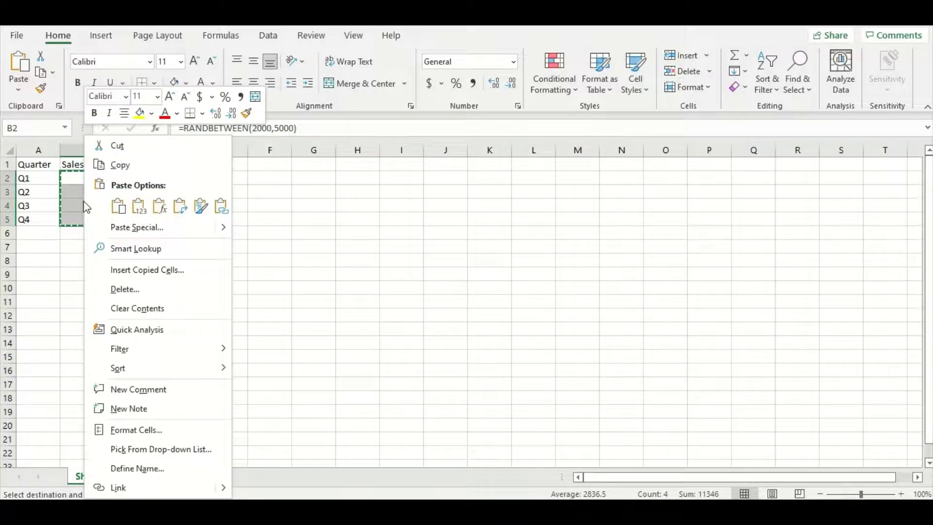
{"action": "mouse_move", "coordinate": [227, 226]}
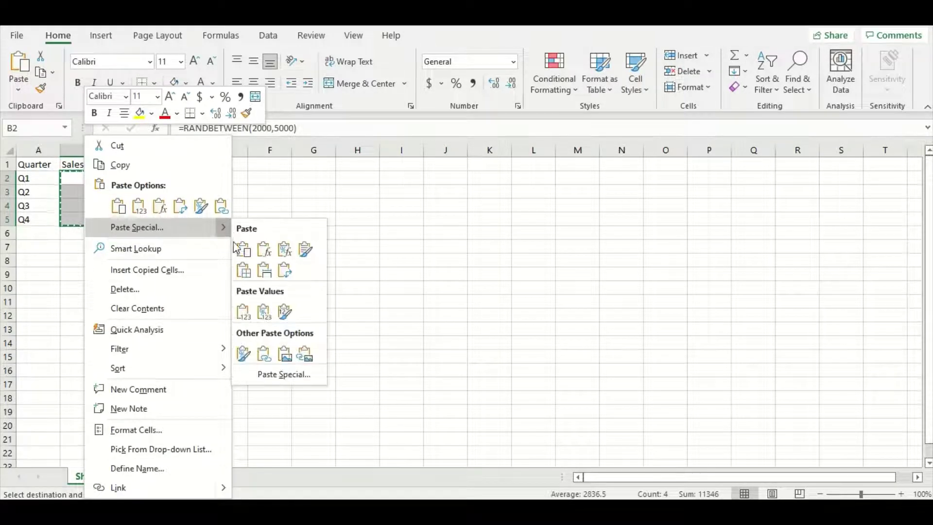
{"action": "left_click", "coordinate": [244, 314]}
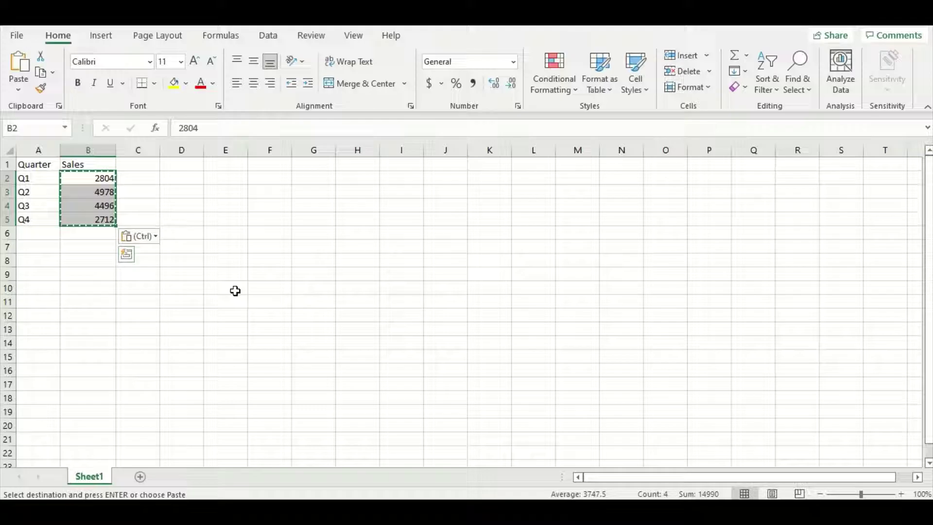
{"action": "left_click", "coordinate": [235, 290]}
{"action": "key", "text": "Escape"}
{"action": "key", "text": "Escape"}
Verify B2 through B5 now hold fixed numbers (2804, 4978, 4496, 2712)
{"action": "left_click", "coordinate": [104, 178]}
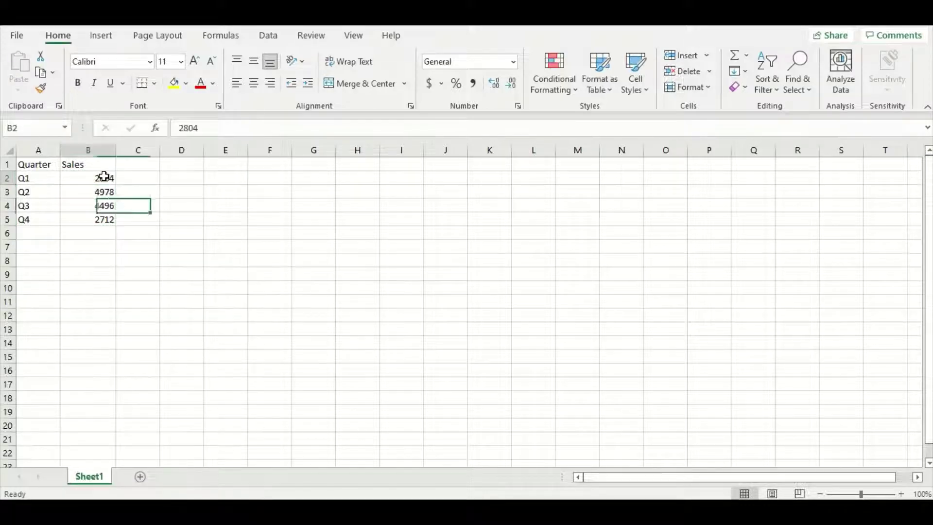
{"action": "left_click", "coordinate": [107, 189]}
{"action": "left_click", "coordinate": [109, 206]}
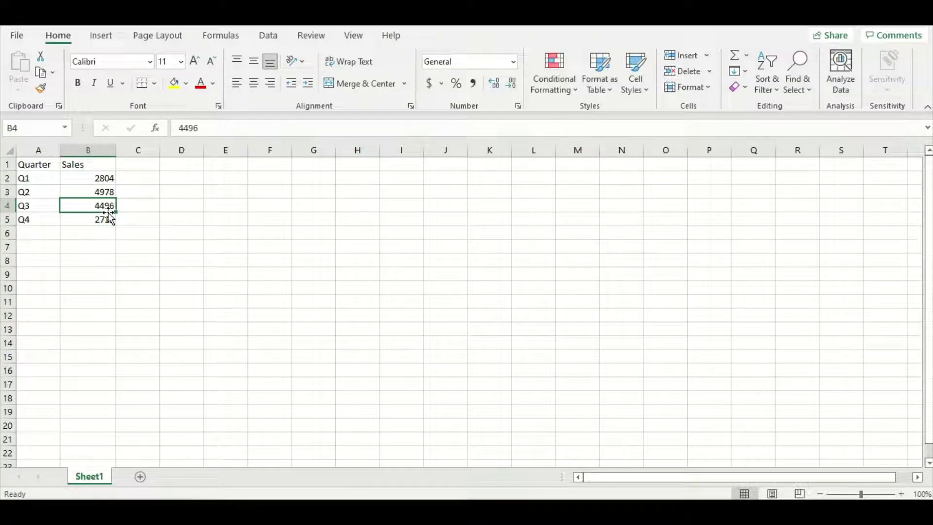
{"action": "left_click", "coordinate": [108, 219]}
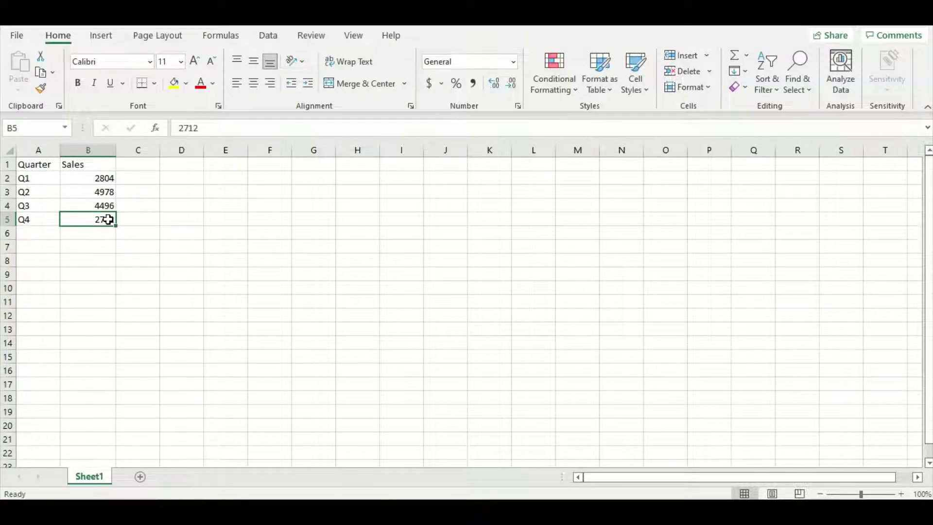
{"action": "left_click", "coordinate": [108, 180]}
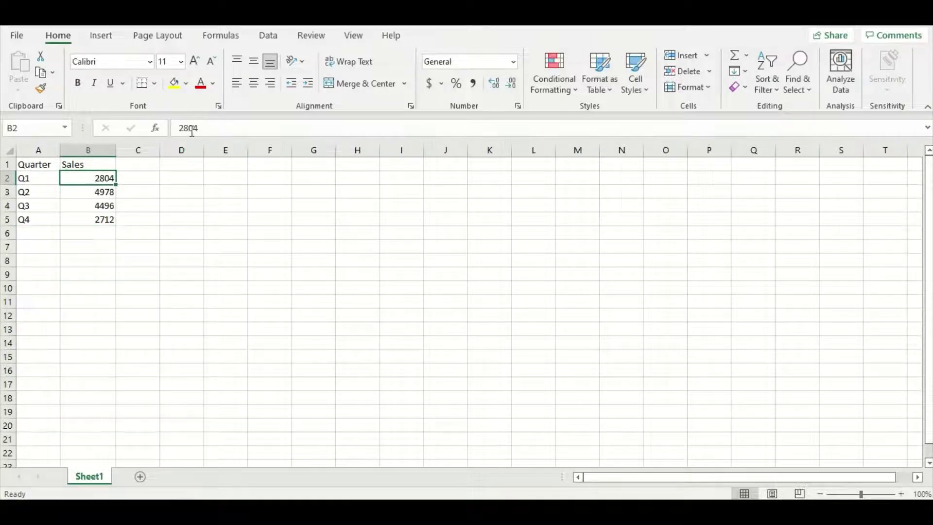
Apply Accounting format to B2:B5 with zero decimal places, e.g. $ 2,804
{"action": "left_click", "coordinate": [158, 193]}
{"action": "left_click", "coordinate": [173, 204]}
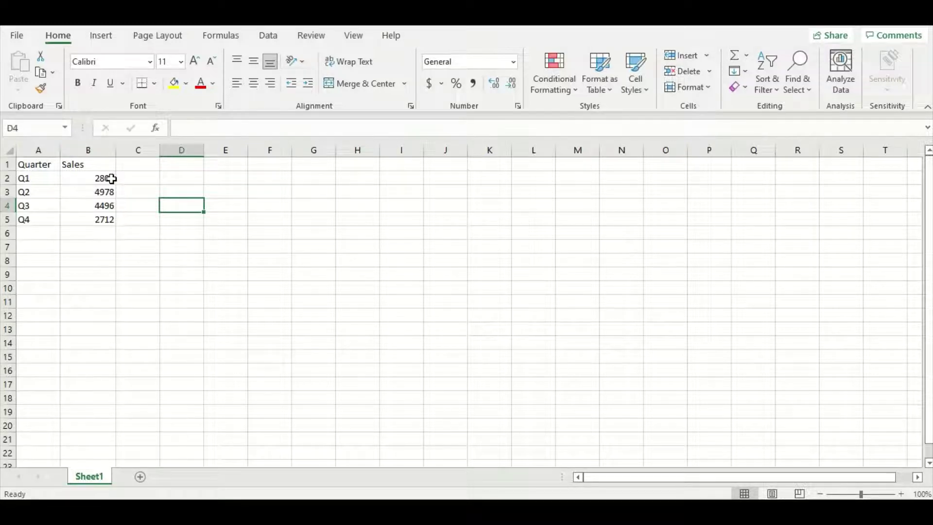
{"action": "left_click_drag", "start_coordinate": [110, 177], "coordinate": [109, 219]}
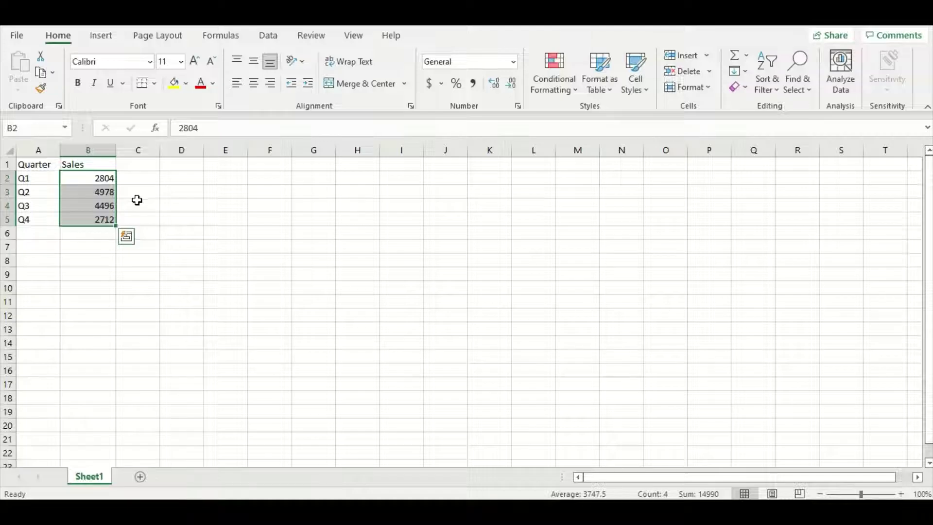
{"action": "left_click", "coordinate": [429, 84]}
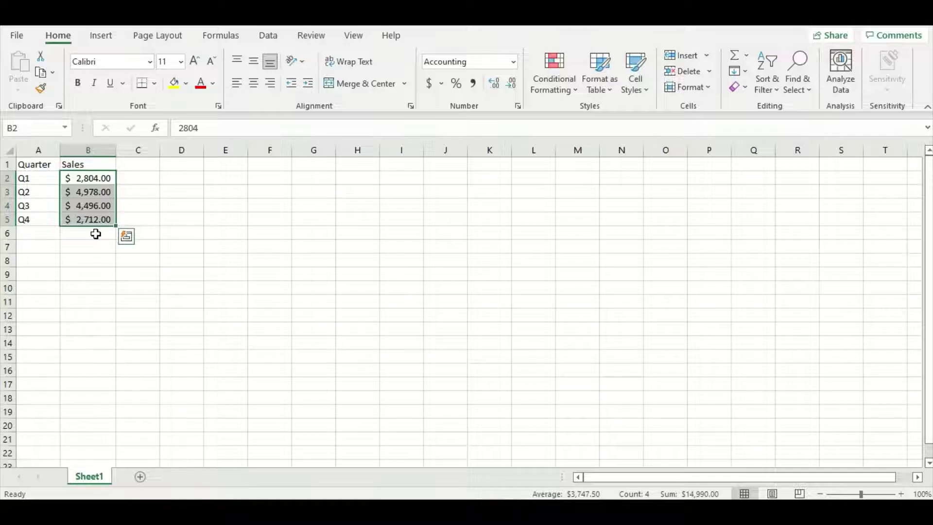
{"action": "left_click", "coordinate": [512, 87]}
{"action": "left_click", "coordinate": [512, 87]}
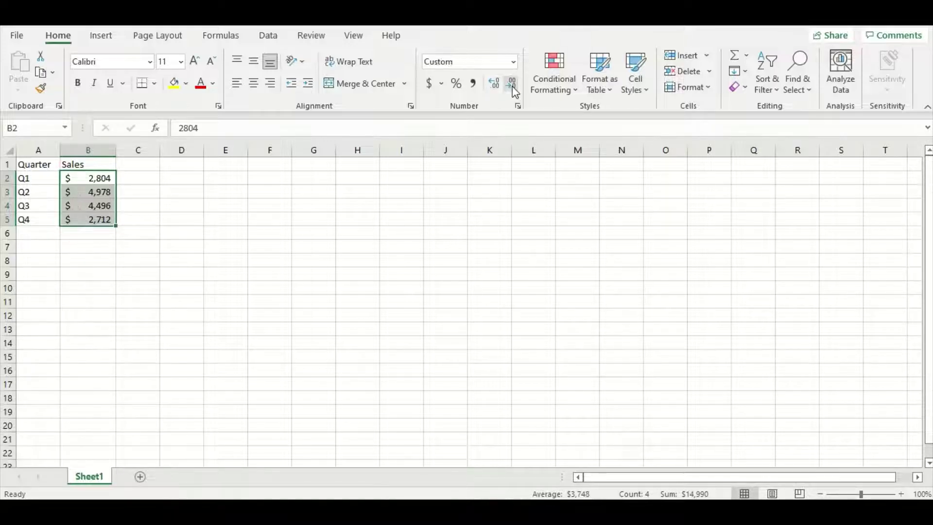
{"action": "left_click", "coordinate": [455, 214]}
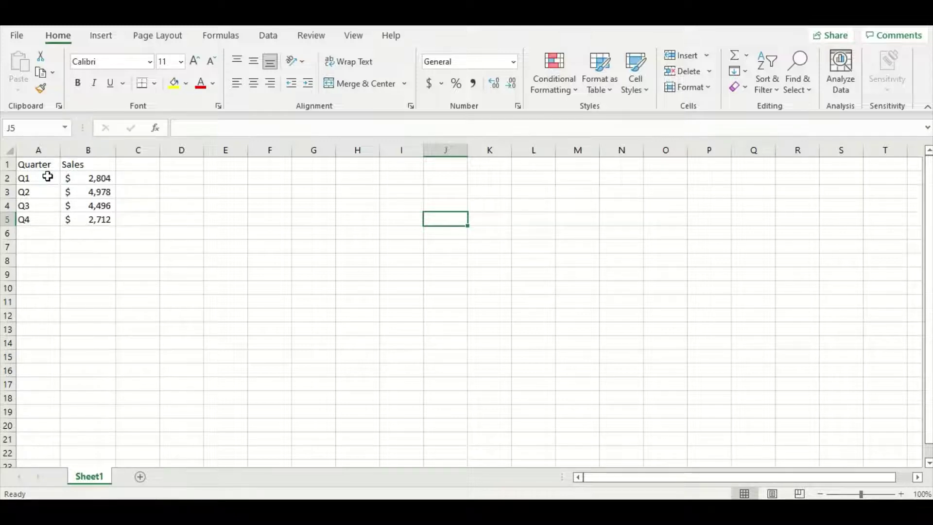
Insert a clustered column chart from the Quarter and Sales data in A1:B5
{"action": "left_click_drag", "start_coordinate": [48, 176], "coordinate": [102, 215]}
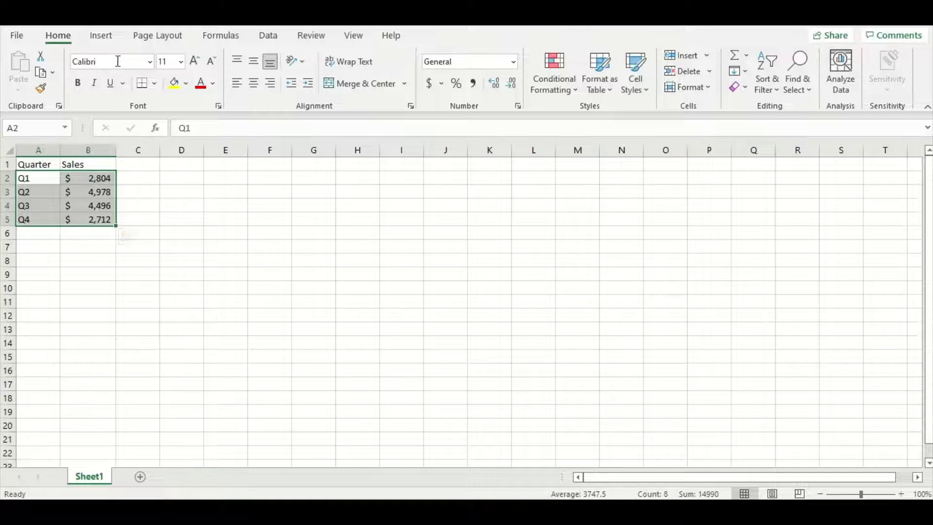
{"action": "left_click", "coordinate": [107, 39]}
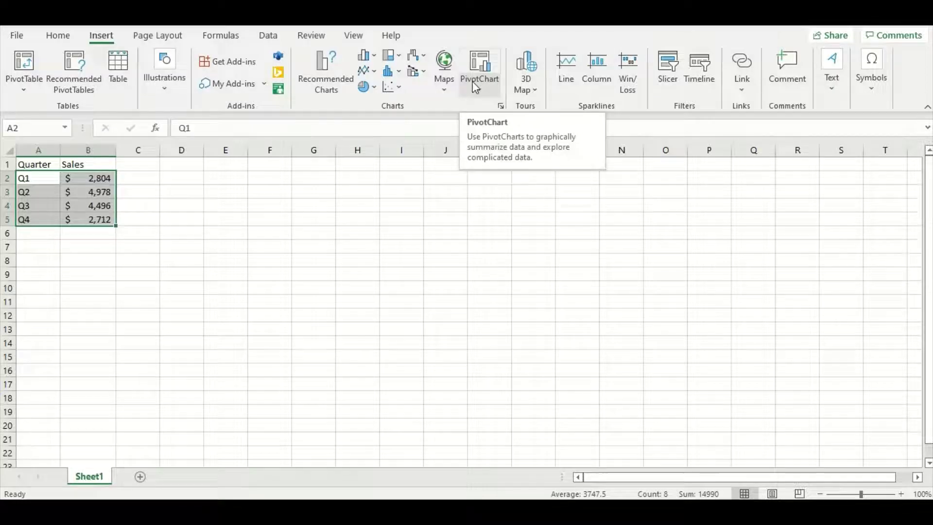
{"action": "left_click", "coordinate": [371, 59]}
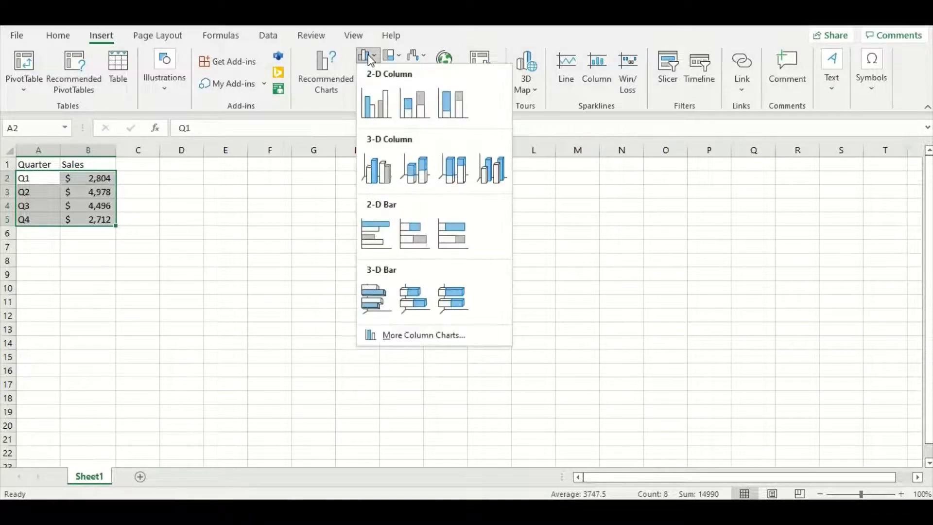
{"action": "left_click", "coordinate": [381, 96]}
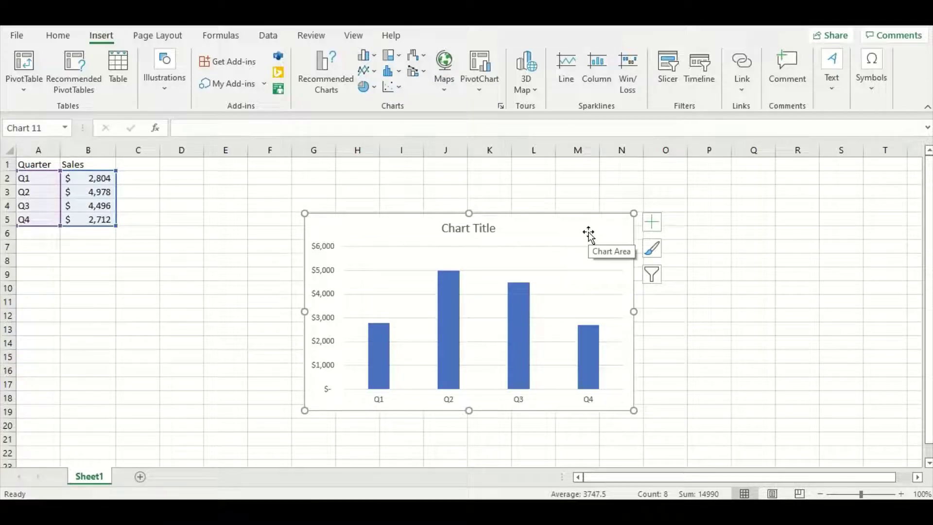
Drag the column chart to the upper left, next to columns A–B
{"action": "left_click_drag", "start_coordinate": [597, 231], "coordinate": [443, 190]}
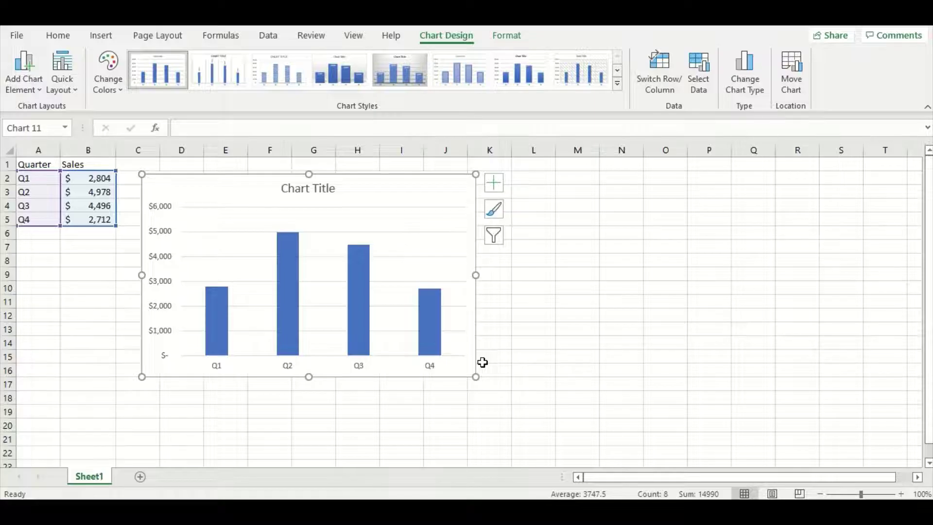
Add primary horizontal and primary vertical axis titles to the column chart
{"action": "double_click", "coordinate": [399, 202]}
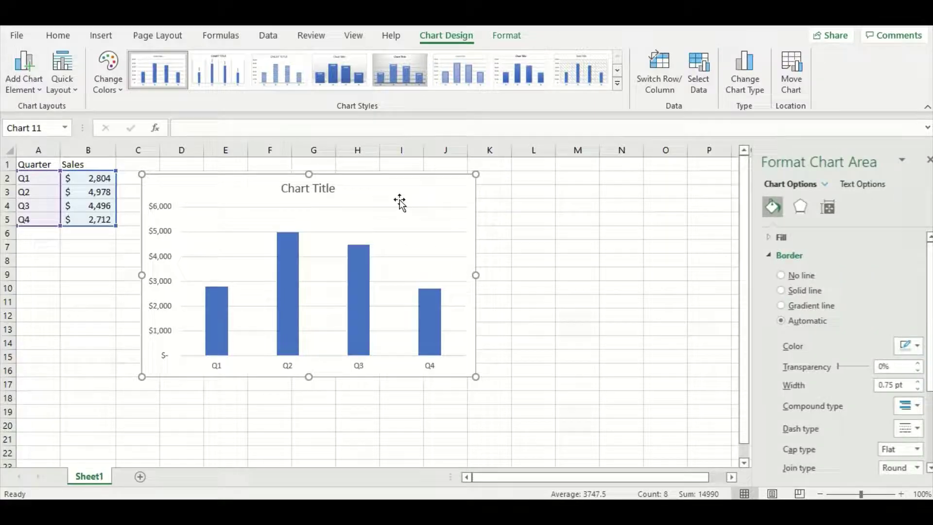
{"action": "left_click", "coordinate": [37, 92]}
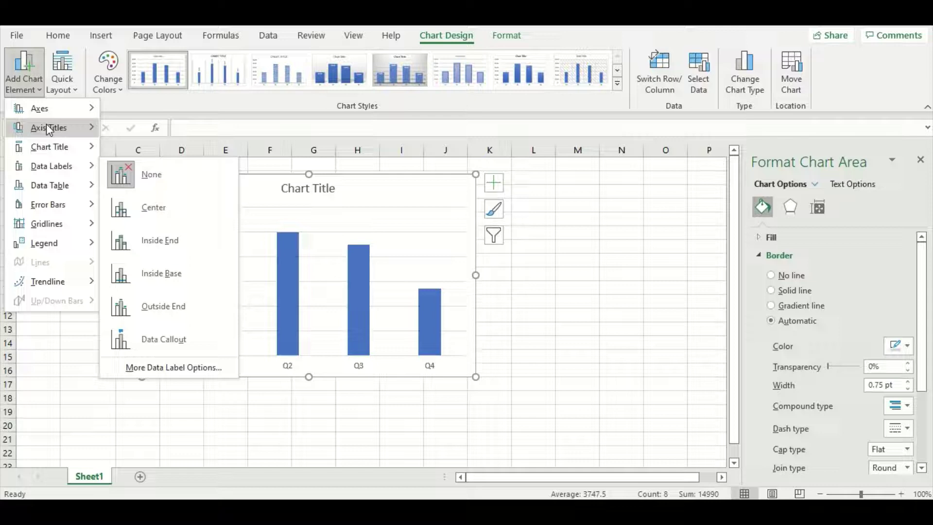
{"action": "mouse_move", "coordinate": [49, 128]}
{"action": "left_click", "coordinate": [143, 141]}
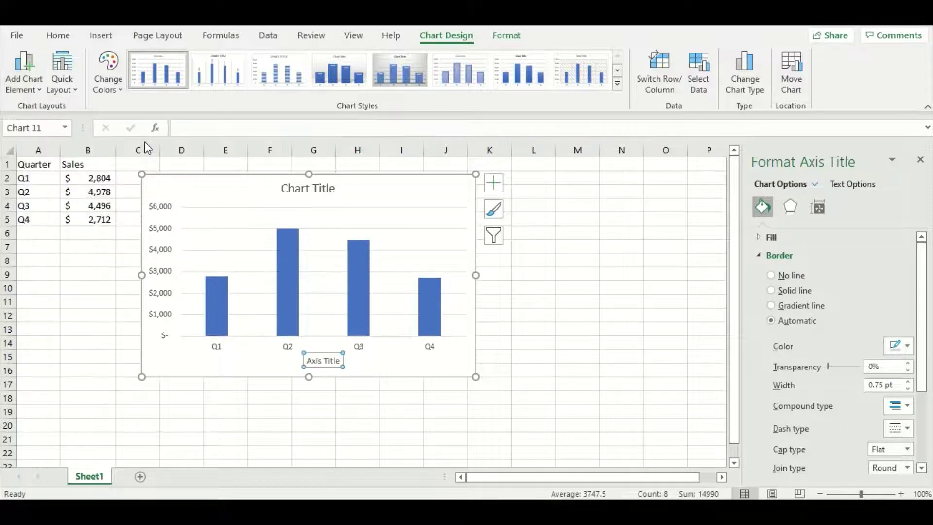
{"action": "left_click", "coordinate": [27, 90]}
{"action": "mouse_move", "coordinate": [49, 127]}
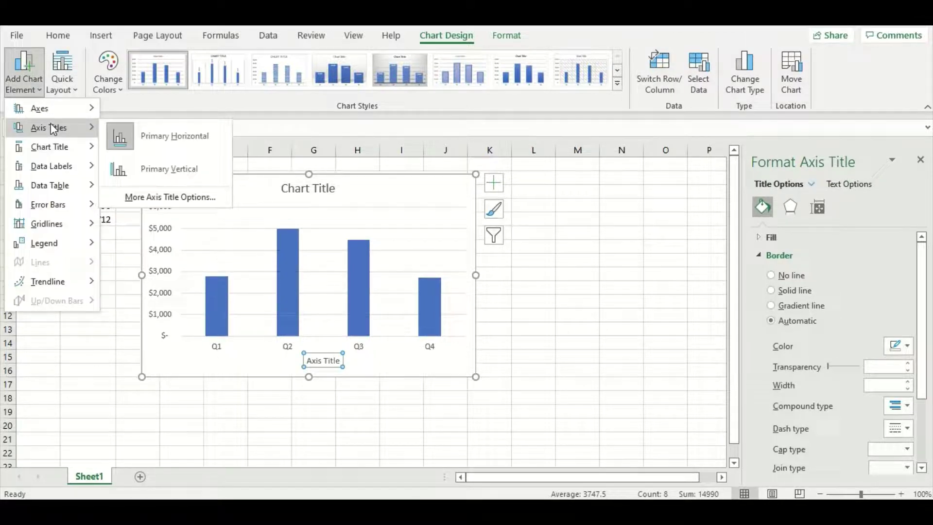
{"action": "left_click", "coordinate": [141, 168]}
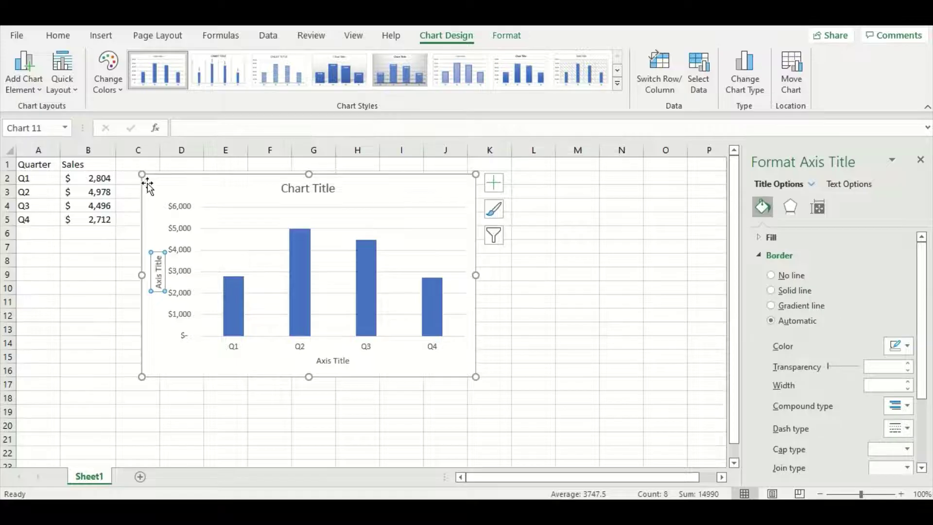
Rename the axis titles to 'Quarter' on the horizontal axis and '2021 Sales' on the vertical
{"action": "left_click", "coordinate": [345, 360]}
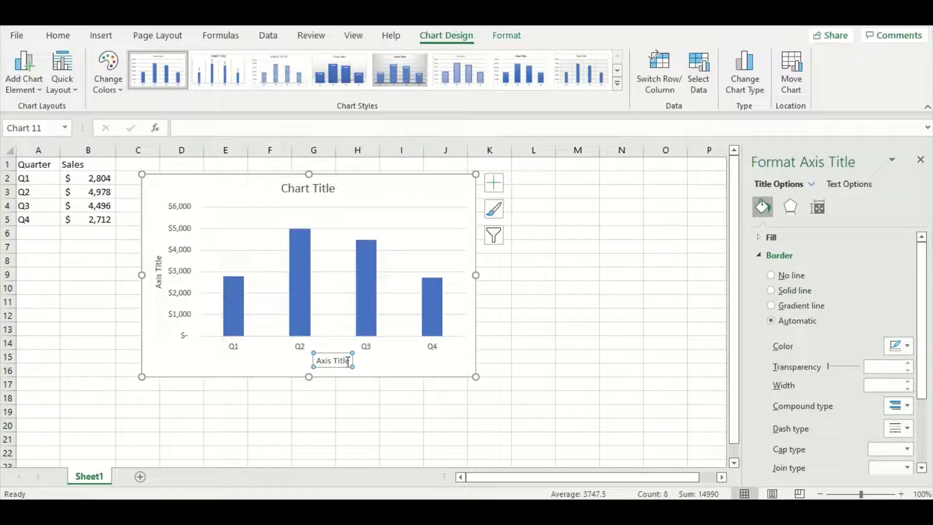
{"action": "left_click_drag", "start_coordinate": [347, 360], "coordinate": [316, 360]}
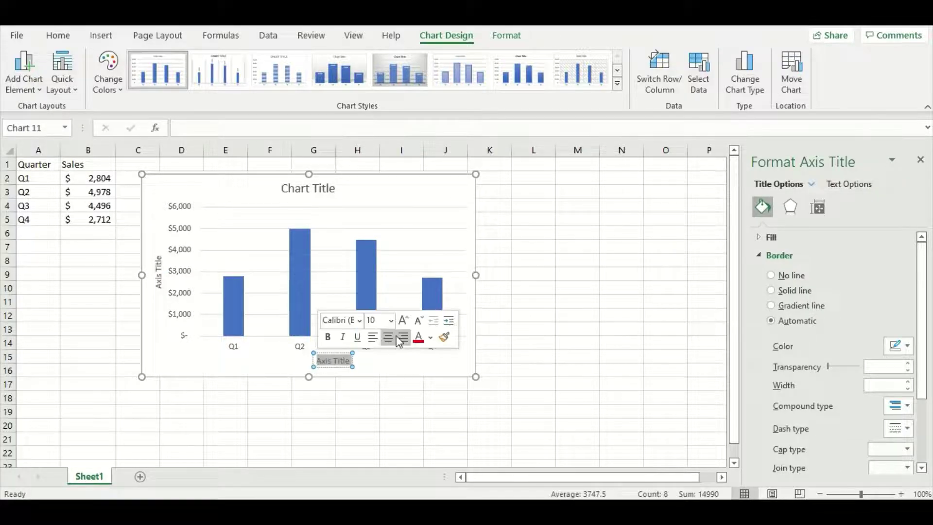
{"action": "key", "text": "BackSpace"}
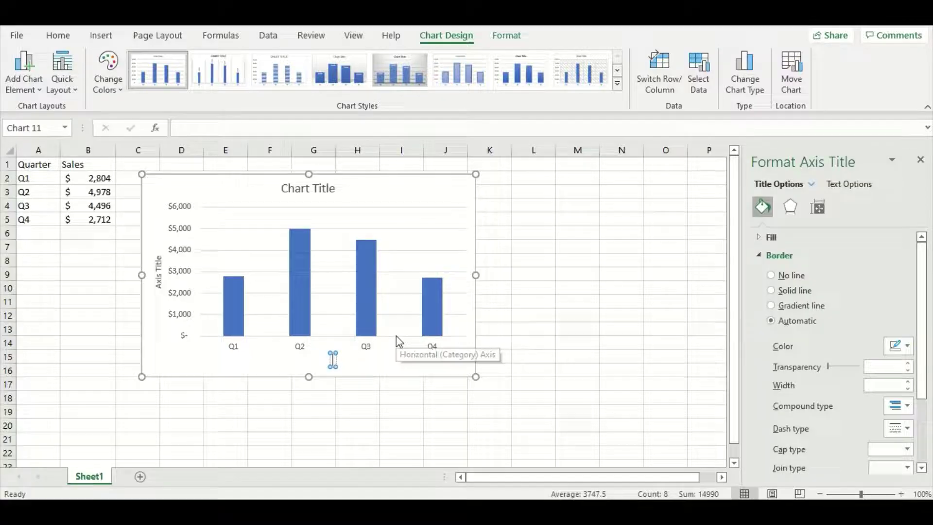
{"action": "type", "text": "Quarter"}
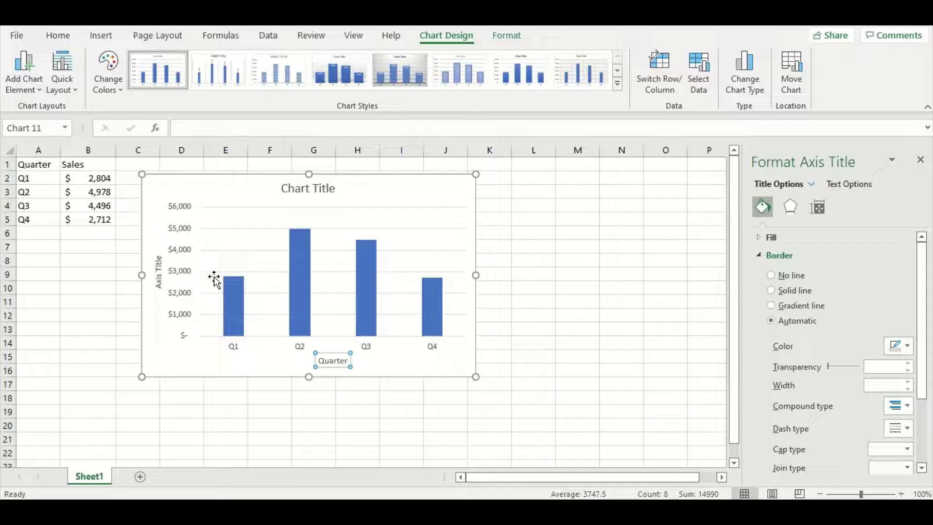
{"action": "left_click", "coordinate": [159, 265]}
{"action": "left_click_drag", "start_coordinate": [158, 257], "coordinate": [155, 288]}
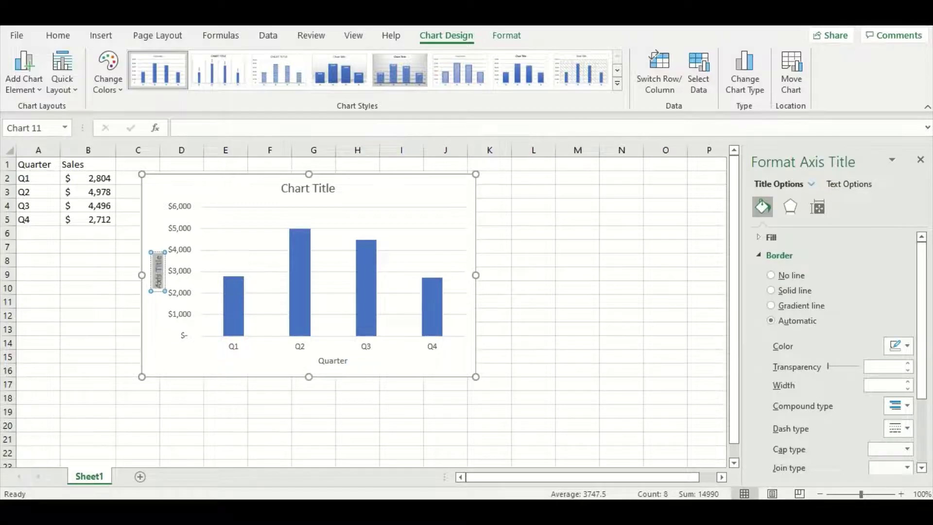
{"action": "key", "text": "BackSpace"}
{"action": "type", "text": "2021"}
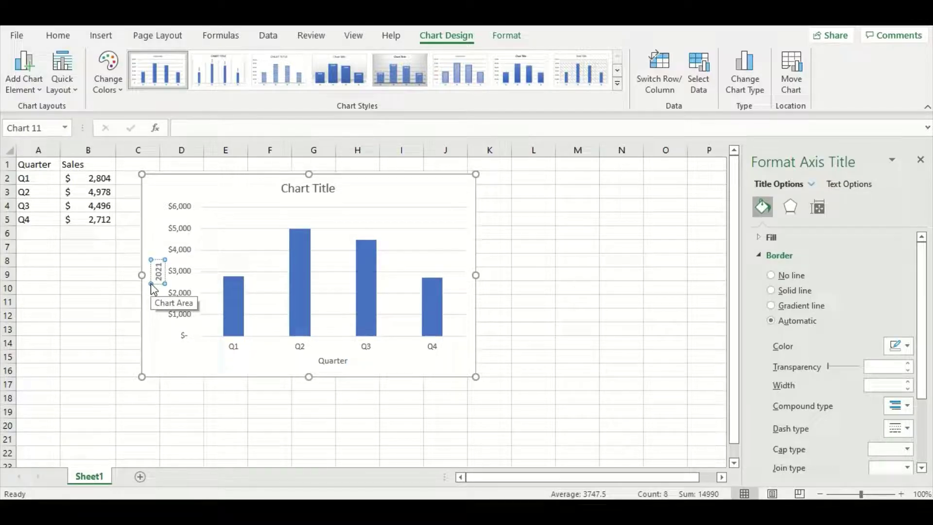
{"action": "type", "text": " Sales"}
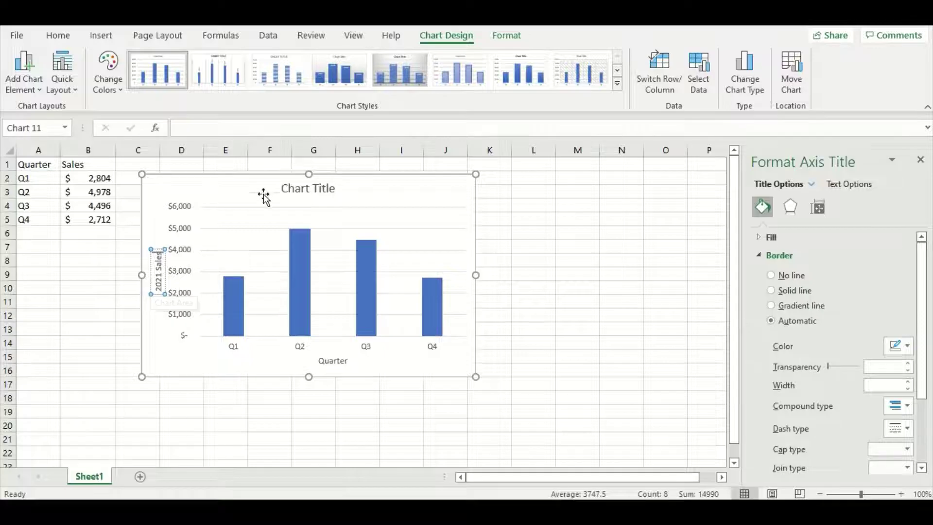
Replace the 'Chart Title' placeholder with '2021 Sales by Quarter'
{"action": "left_click", "coordinate": [330, 188]}
{"action": "left_click_drag", "start_coordinate": [335, 189], "coordinate": [281, 190]}
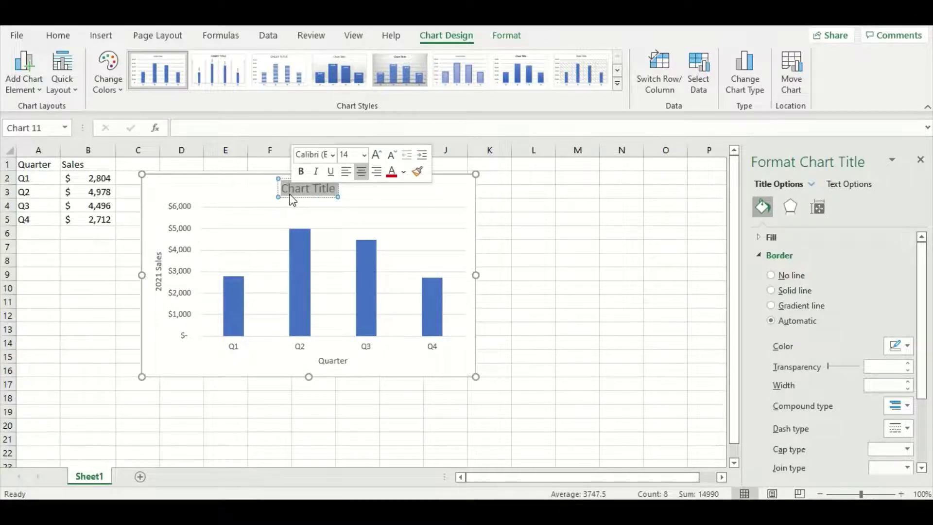
{"action": "key", "text": "Delete"}
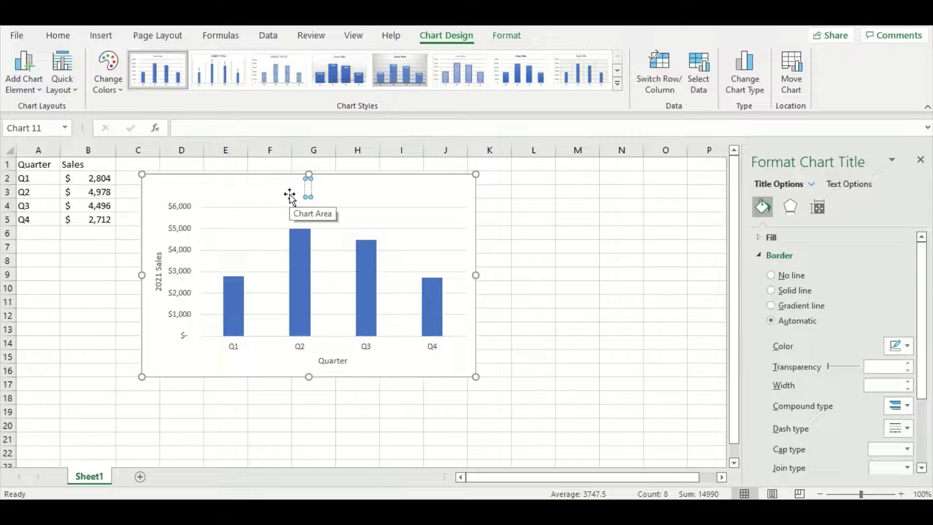
{"action": "type", "text": "2021 Sales b"}
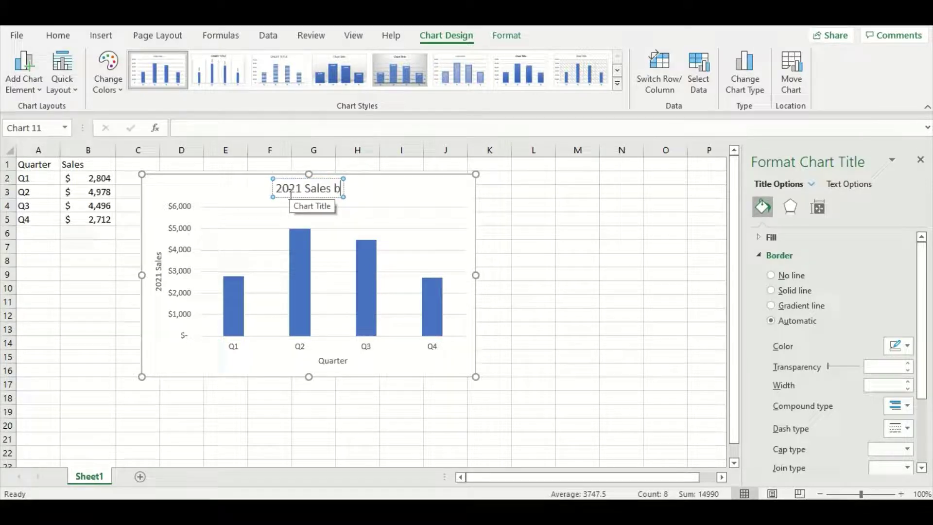
{"action": "type", "text": "y Quarter"}
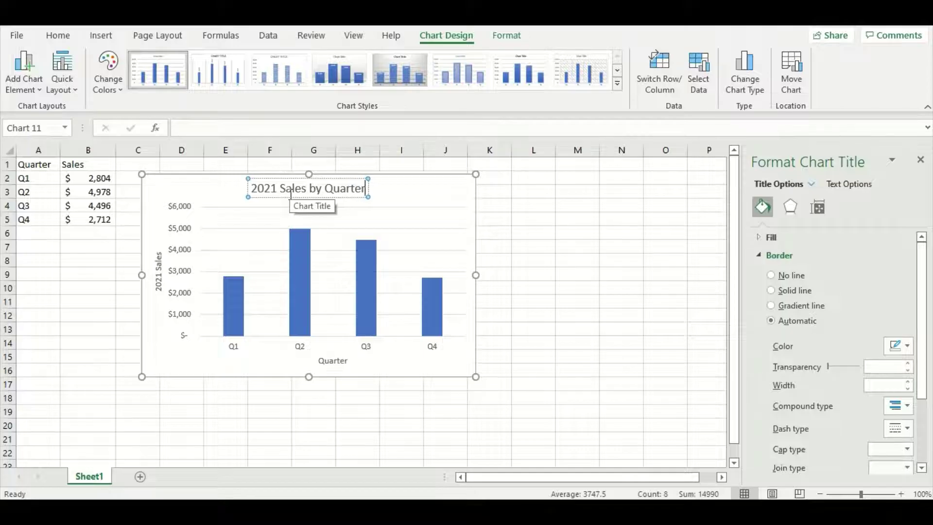
{"action": "left_click", "coordinate": [534, 218]}
{"action": "left_click", "coordinate": [427, 200]}
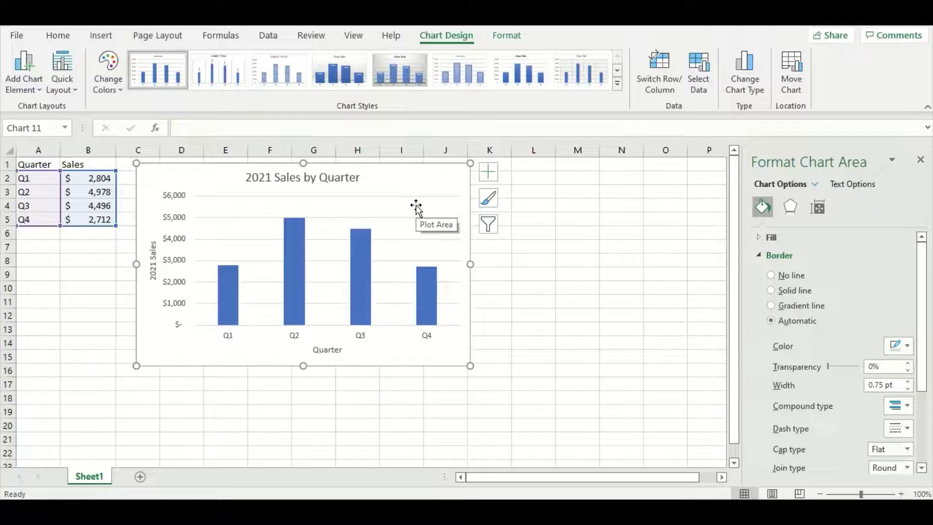
Enlarge the '2021 Sales by Quarter' title two font steps to 16 pt and nudge the chart left
{"action": "left_click", "coordinate": [349, 177]}
{"action": "left_click_drag", "start_coordinate": [362, 177], "coordinate": [260, 180]}
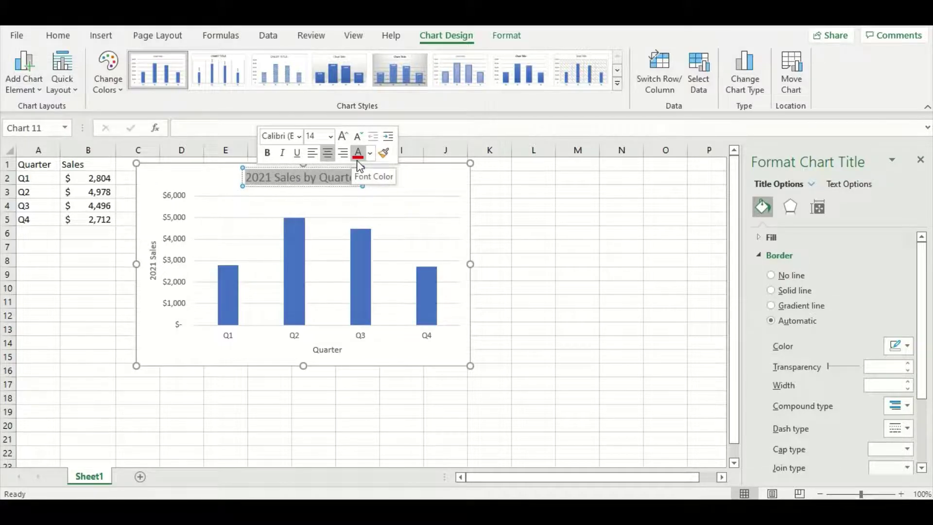
{"action": "left_click", "coordinate": [347, 138]}
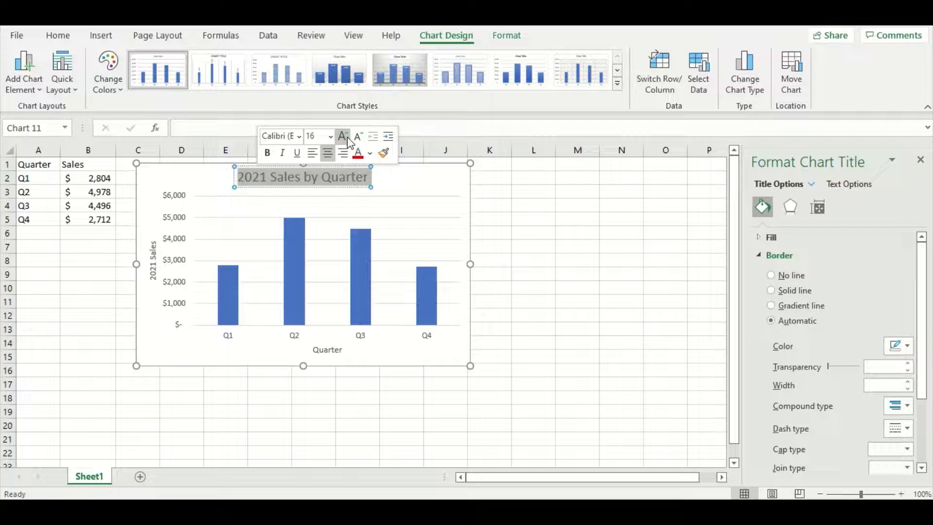
{"action": "left_click", "coordinate": [348, 137]}
{"action": "left_click", "coordinate": [548, 258]}
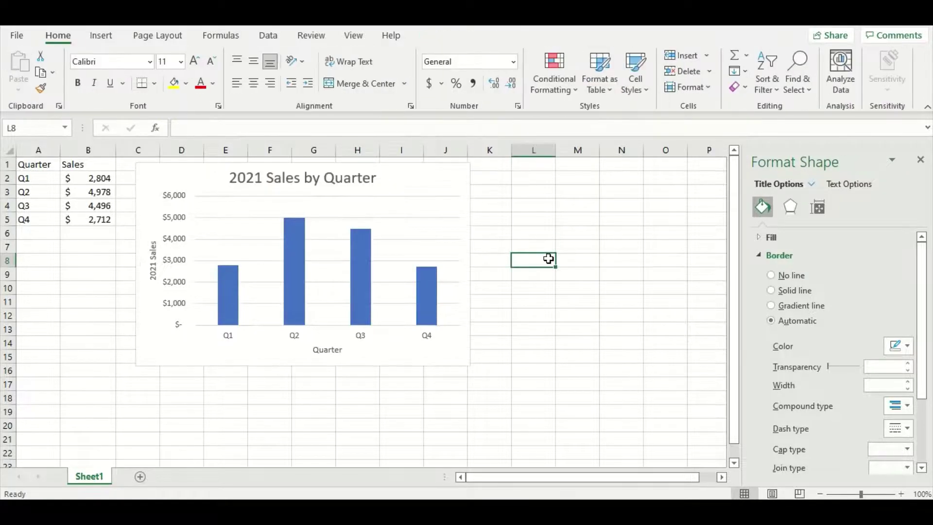
{"action": "left_click_drag", "start_coordinate": [429, 177], "coordinate": [413, 177]}
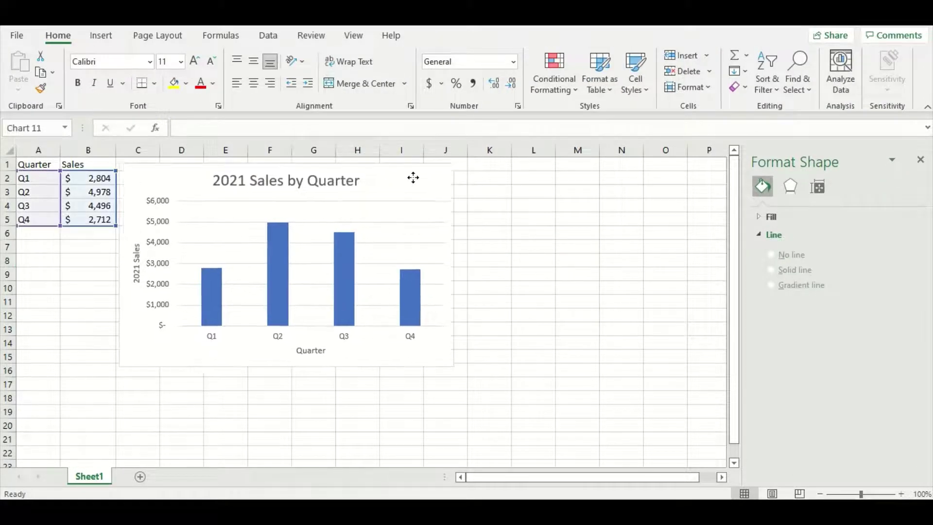
{"action": "left_click", "coordinate": [562, 258]}
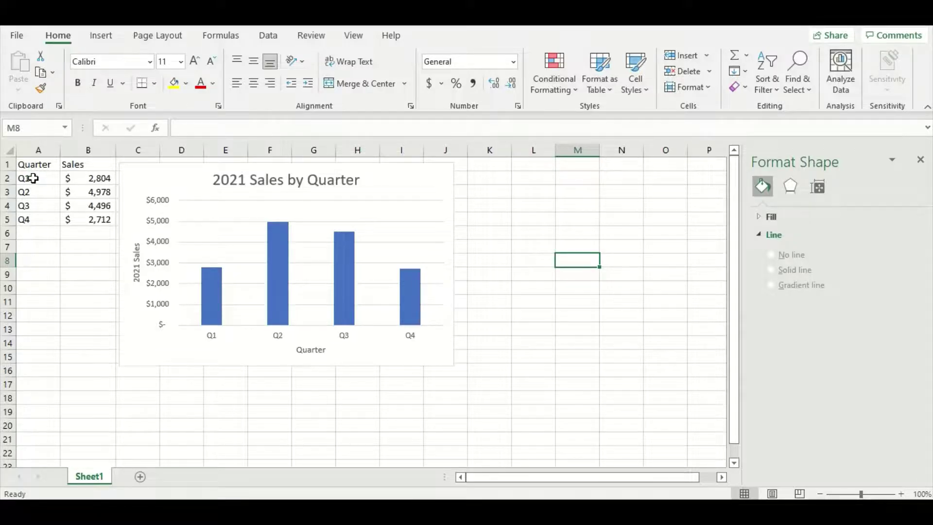
Insert a 2-D line chart from the quarter and sales data in A2:B5
{"action": "left_click_drag", "start_coordinate": [32, 178], "coordinate": [80, 221]}
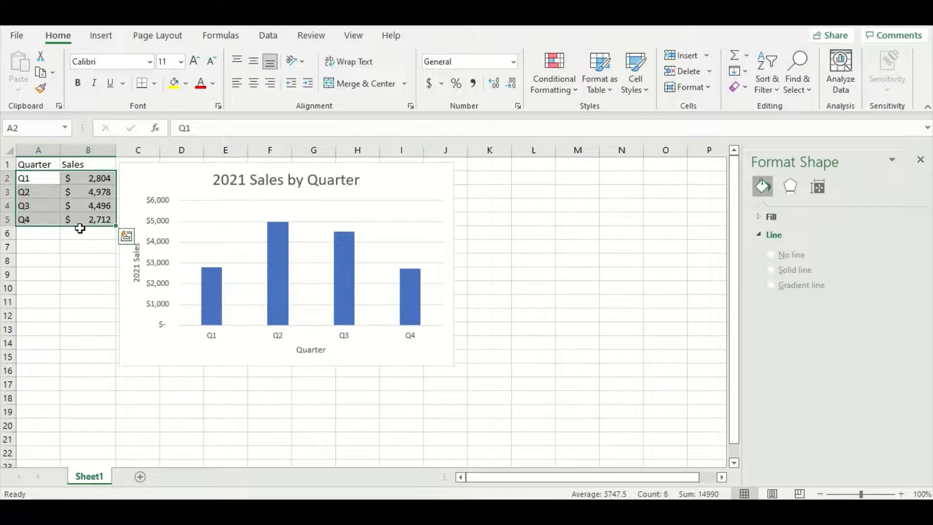
{"action": "left_click", "coordinate": [101, 35]}
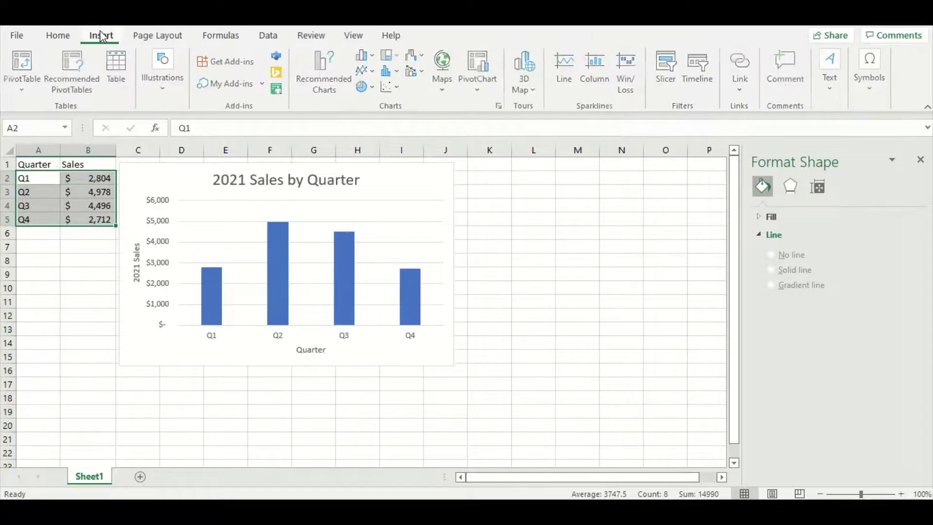
{"action": "left_click", "coordinate": [371, 70]}
{"action": "left_click", "coordinate": [374, 118]}
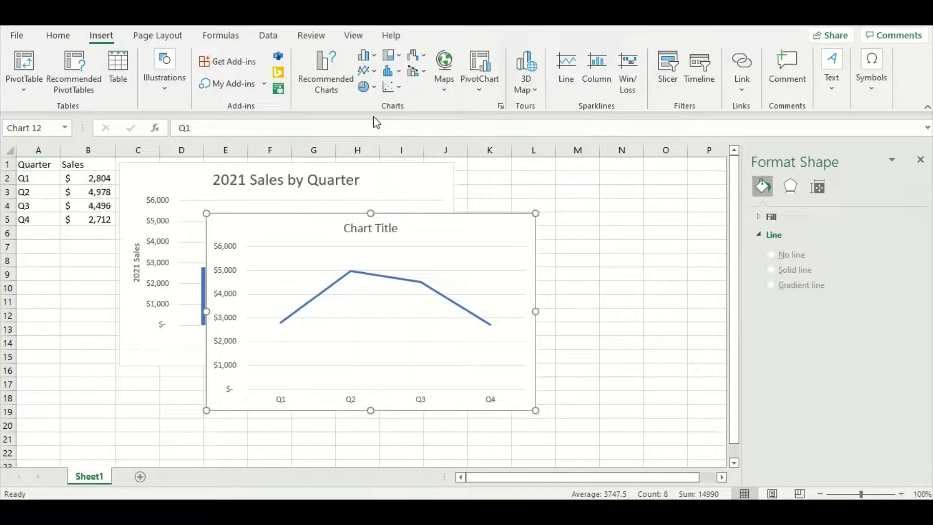
Move and resize the line chart to sit beside the column chart, making it taller
{"action": "left_click_drag", "start_coordinate": [512, 477], "coordinate": [529, 478]}
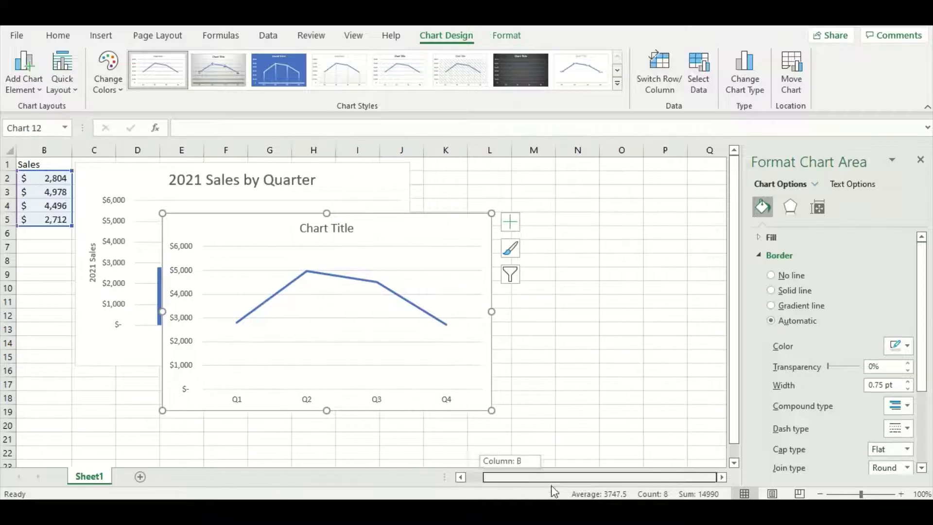
{"action": "left_click_drag", "start_coordinate": [438, 246], "coordinate": [682, 190]}
{"action": "left_click_drag", "start_coordinate": [412, 165], "coordinate": [437, 185]}
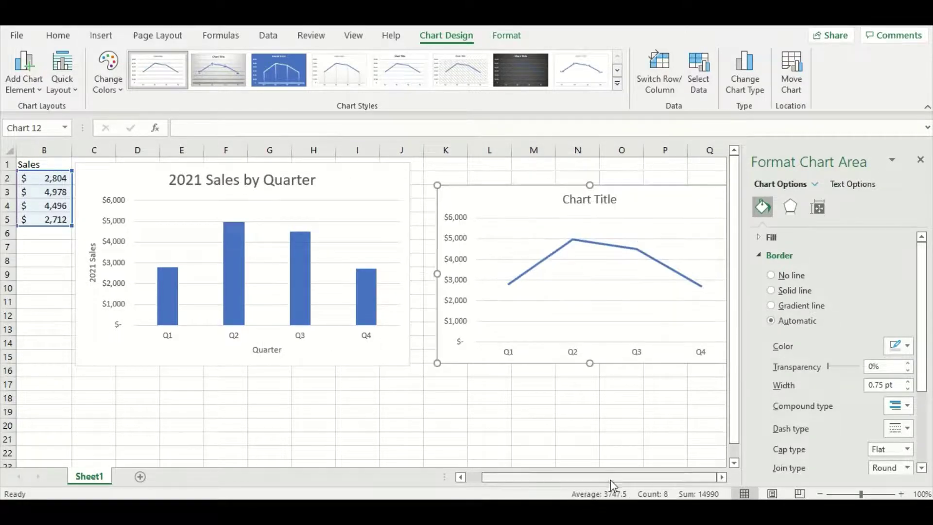
{"action": "left_click_drag", "start_coordinate": [628, 202], "coordinate": [589, 191]}
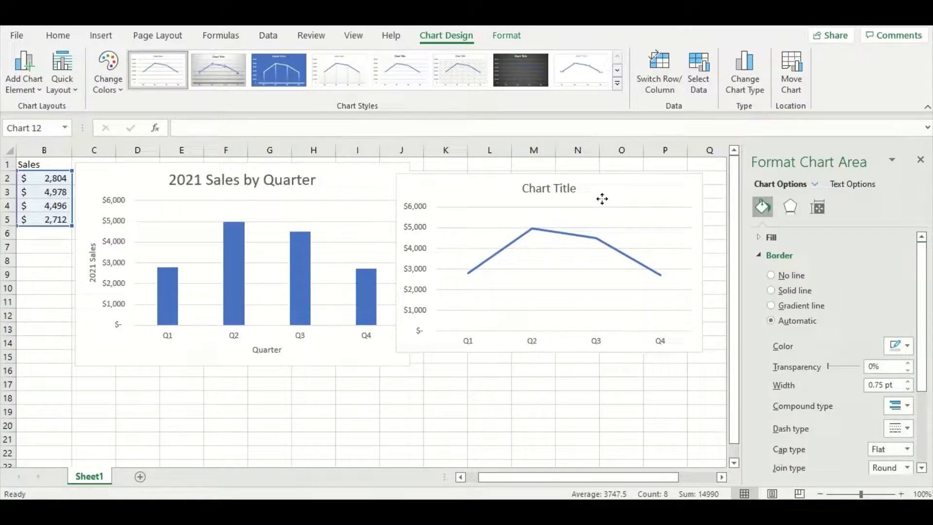
{"action": "left_click_drag", "start_coordinate": [645, 476], "coordinate": [673, 476]}
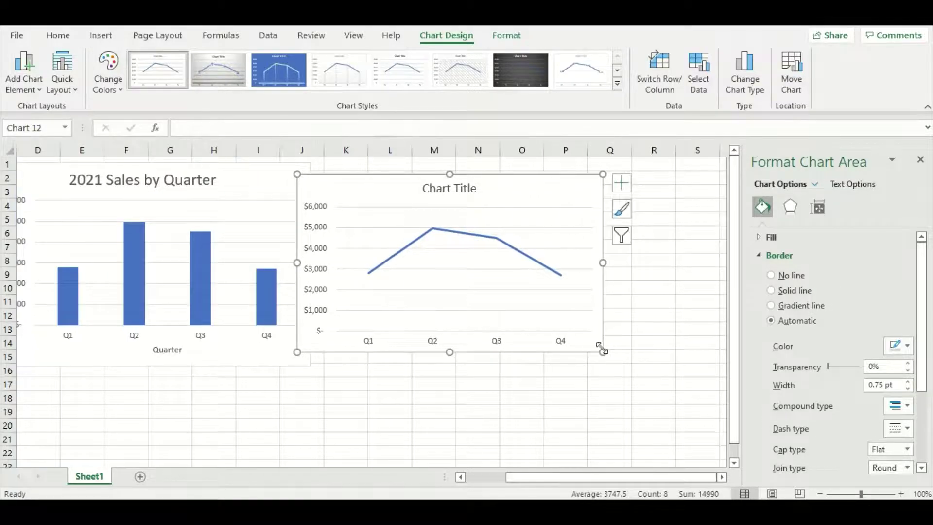
{"action": "left_click_drag", "start_coordinate": [602, 352], "coordinate": [610, 356]}
{"action": "left_click_drag", "start_coordinate": [554, 200], "coordinate": [568, 187]}
{"action": "left_click_drag", "start_coordinate": [470, 346], "coordinate": [470, 363]}
{"action": "left_click_drag", "start_coordinate": [621, 368], "coordinate": [624, 370]}
Add axis titles to the line chart and name the horizontal axis 'Quarter'
{"action": "left_click", "coordinate": [687, 341]}
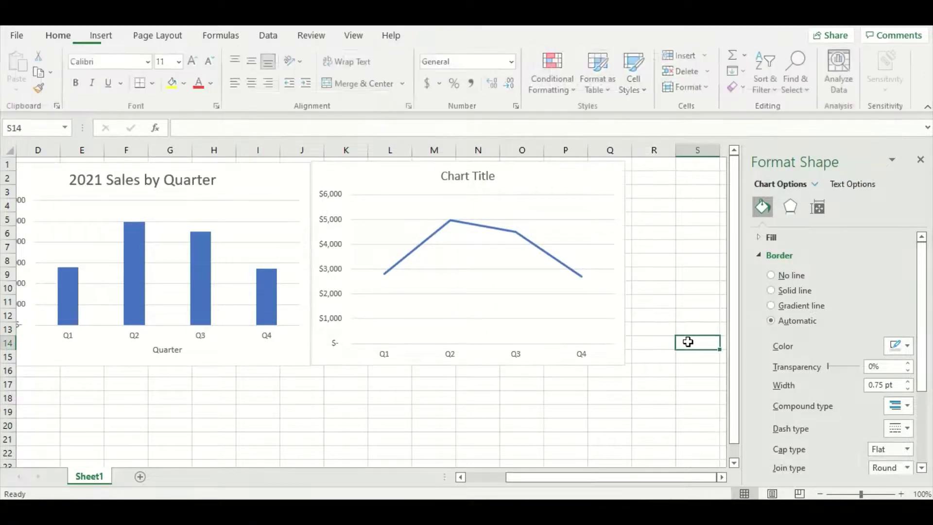
{"action": "left_click", "coordinate": [575, 183]}
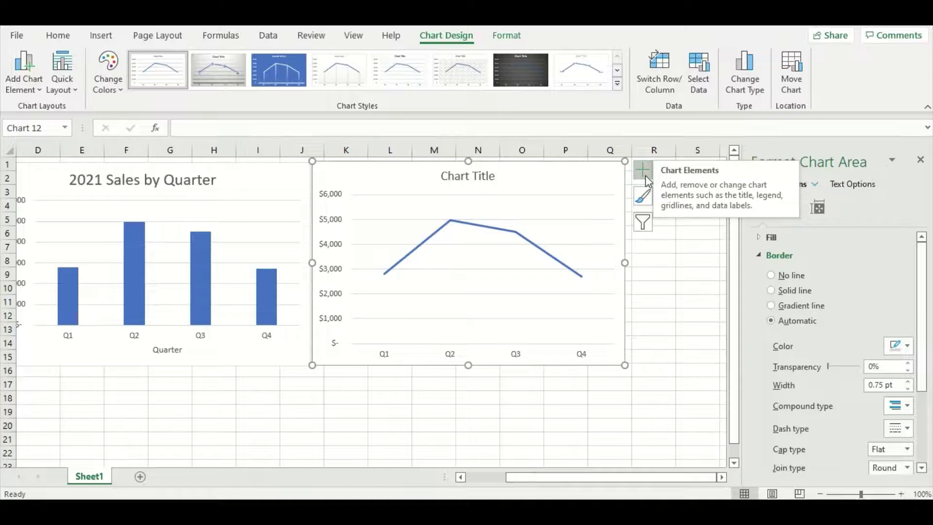
{"action": "left_click", "coordinate": [646, 180]}
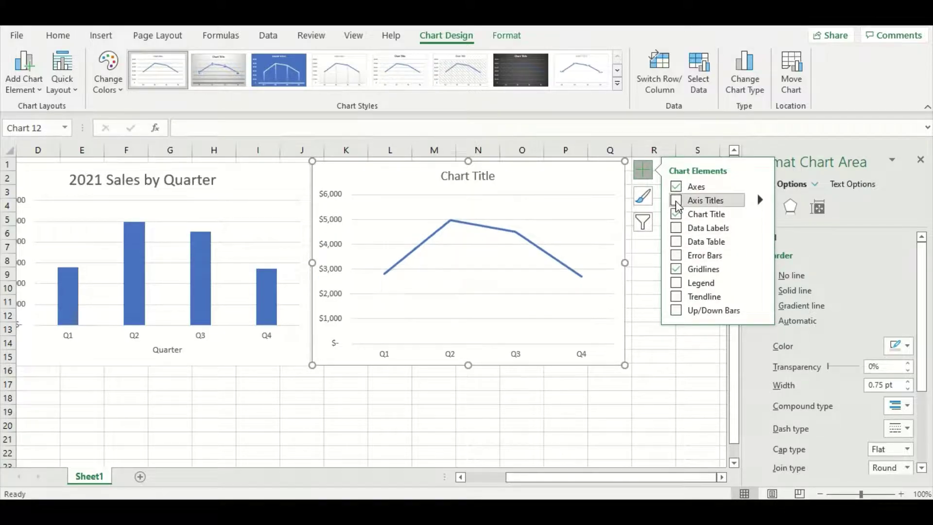
{"action": "left_click", "coordinate": [676, 200]}
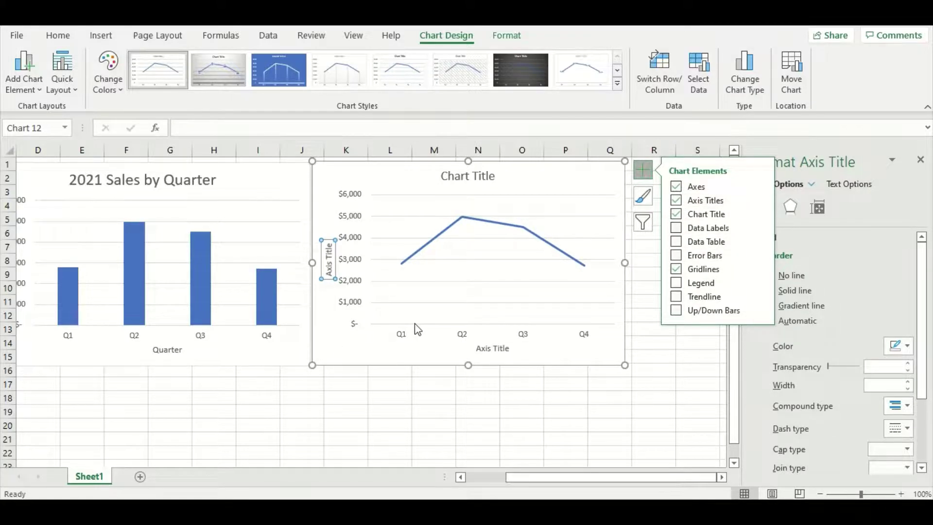
{"action": "left_click", "coordinate": [498, 348]}
{"action": "left_click_drag", "start_coordinate": [510, 348], "coordinate": [474, 348]}
{"action": "key", "text": "BackSpace"}
{"action": "type", "text": "Quarter"}
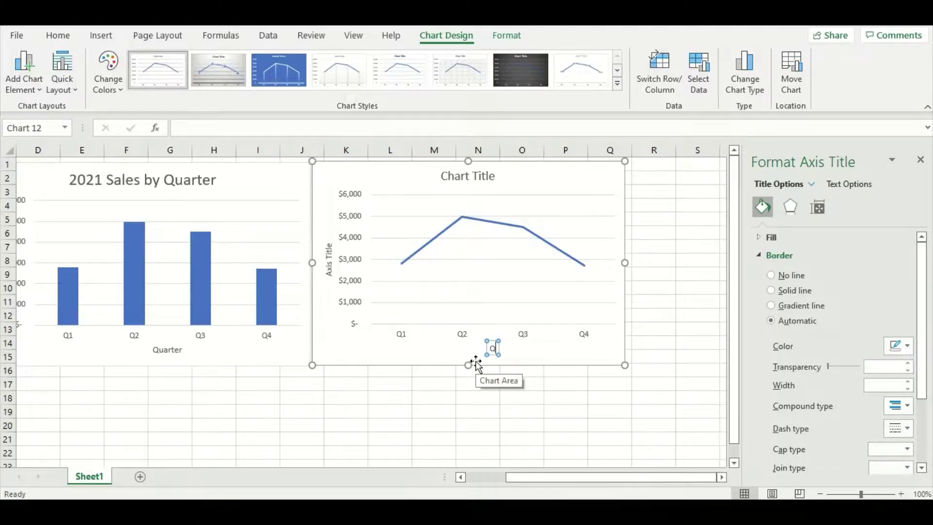
Title the vertical axis '2021 Sales' and the chart '2021 Sales by Quarter'
{"action": "left_click", "coordinate": [330, 272]}
{"action": "triple_click", "coordinate": [329, 272]}
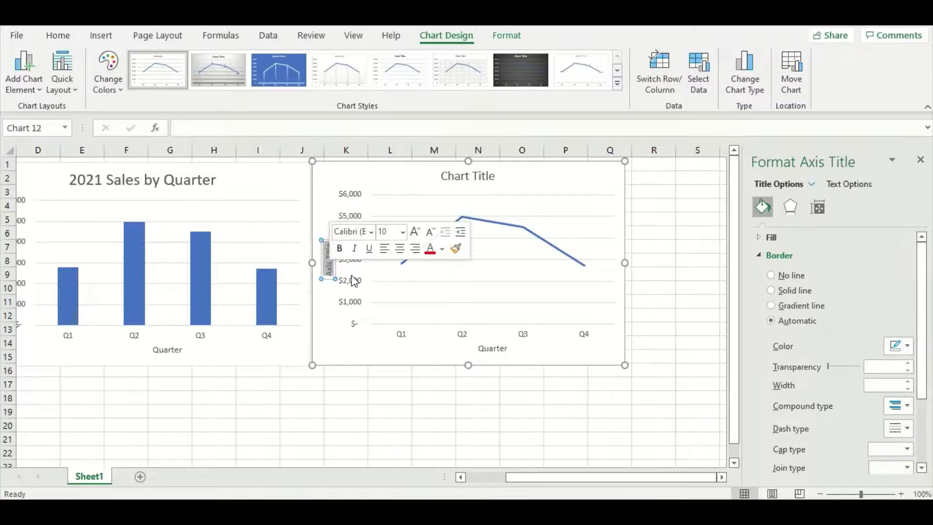
{"action": "type", "text": "S"}
{"action": "type", "text": "021"}
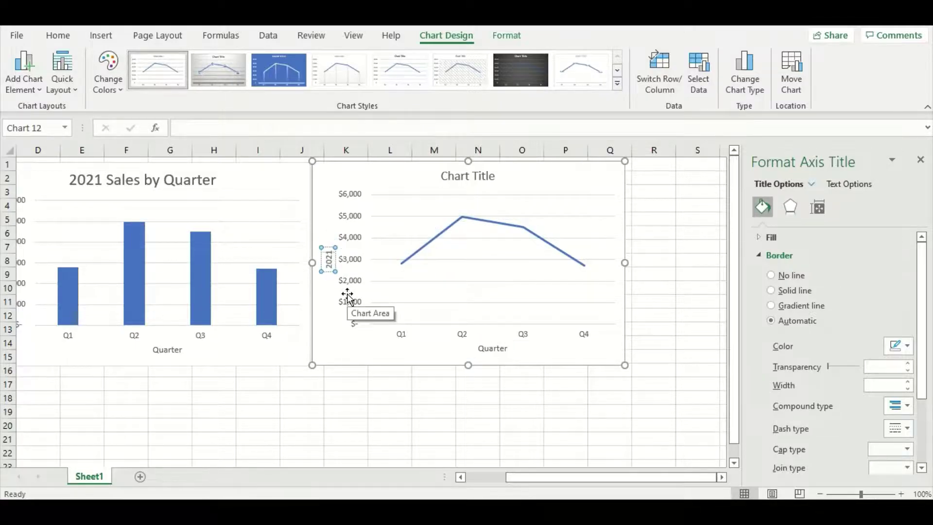
{"action": "type", "text": " Sales"}
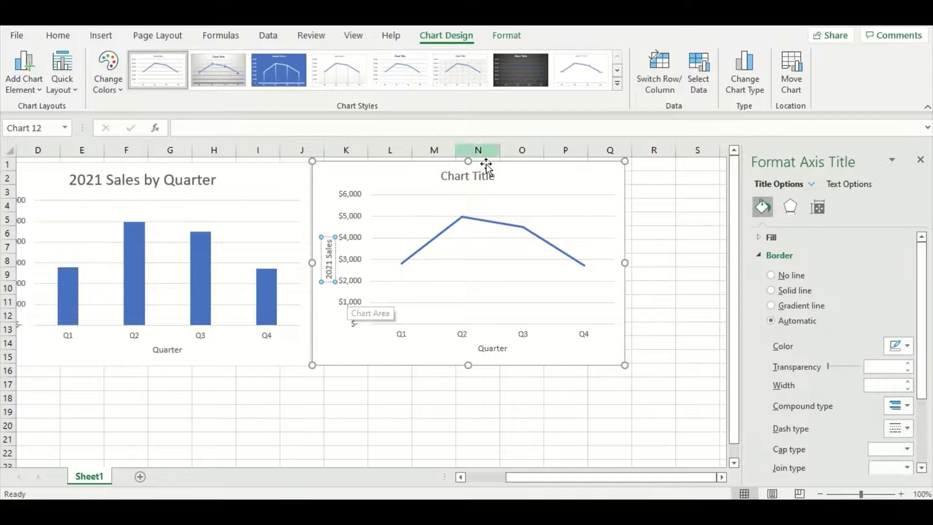
{"action": "left_click", "coordinate": [492, 177]}
{"action": "left_click_drag", "start_coordinate": [496, 176], "coordinate": [440, 176]}
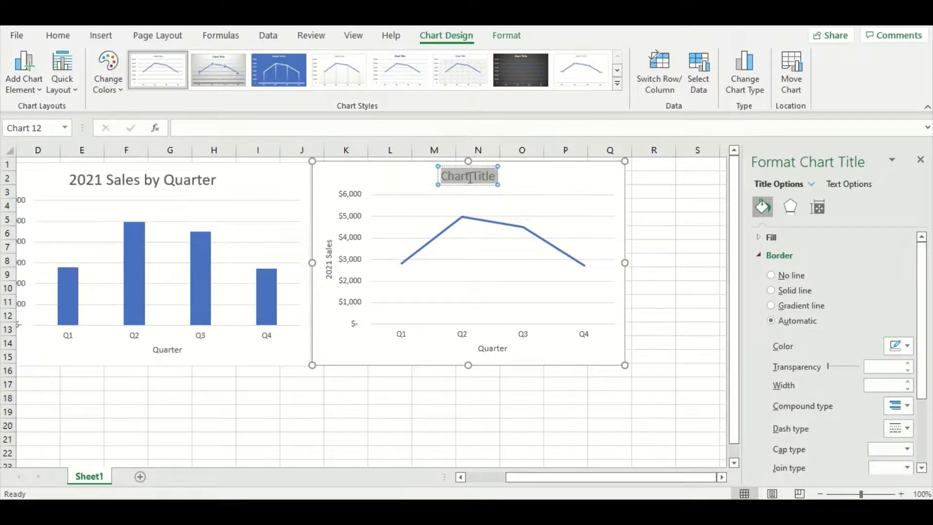
{"action": "type", "text": "2021"}
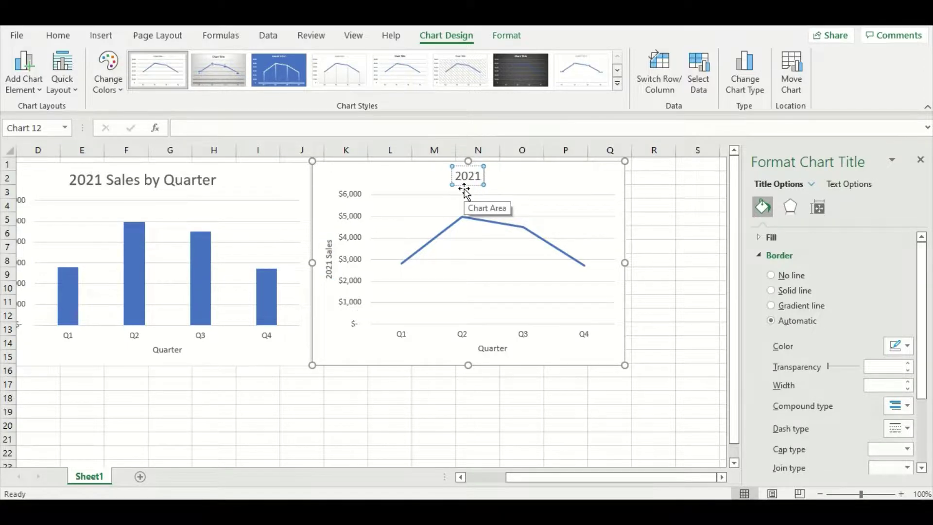
{"action": "type", "text": " Sales by Q"}
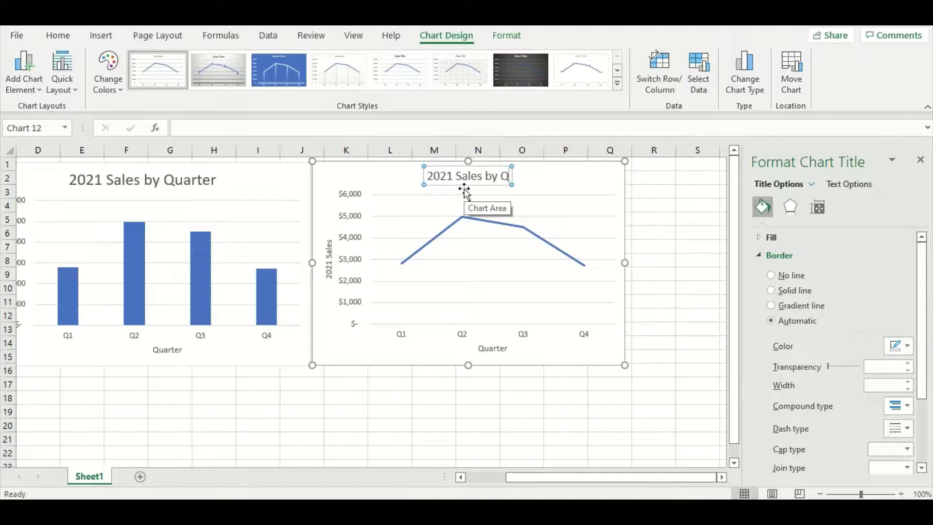
{"action": "type", "text": "uarter"}
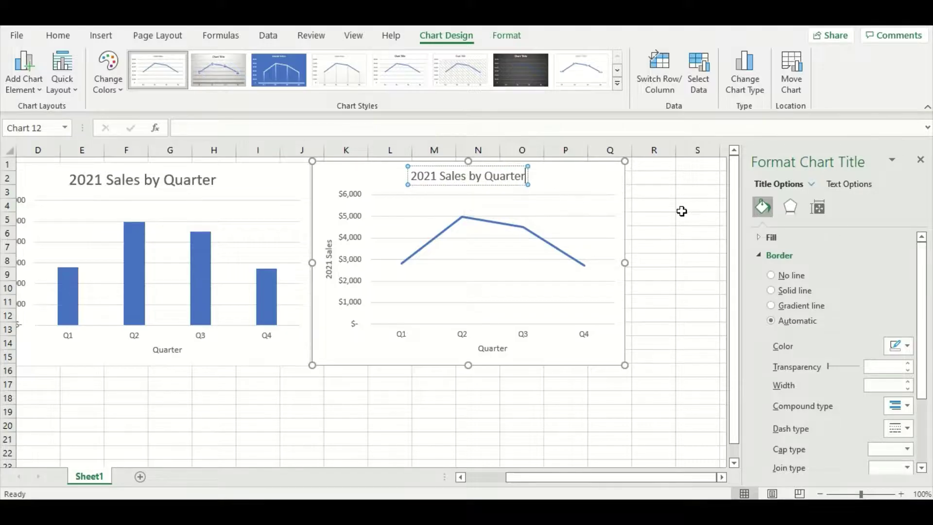
Recolour the line chart's sales series with the green monochromatic colour palette
{"action": "left_click", "coordinate": [681, 211]}
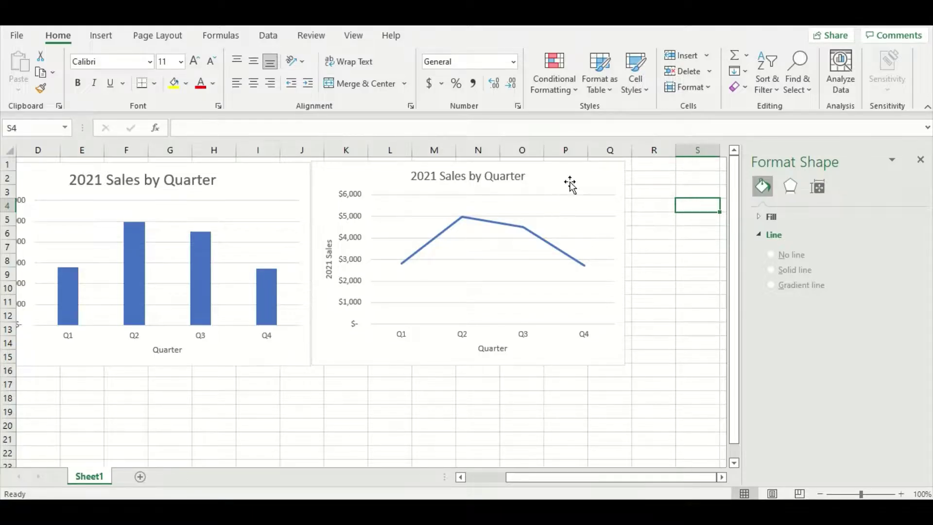
{"action": "left_click", "coordinate": [537, 239]}
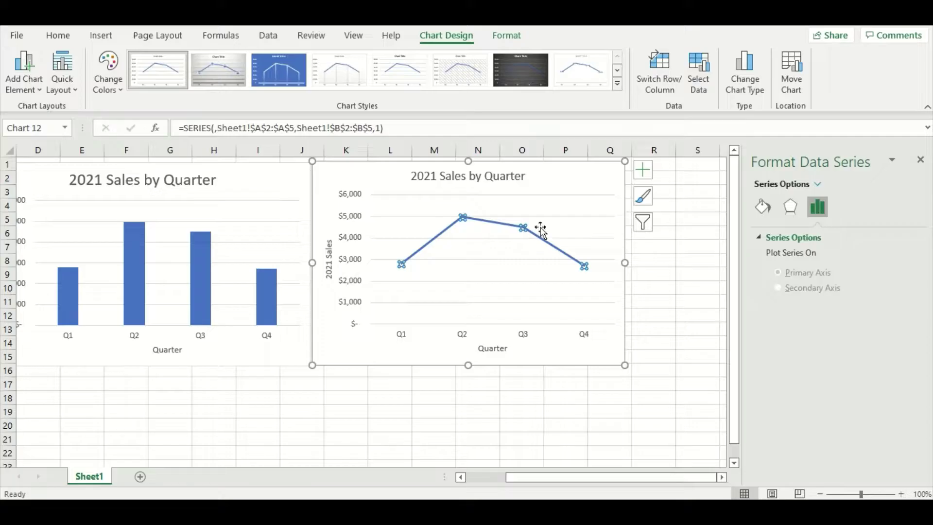
{"action": "left_click", "coordinate": [651, 201]}
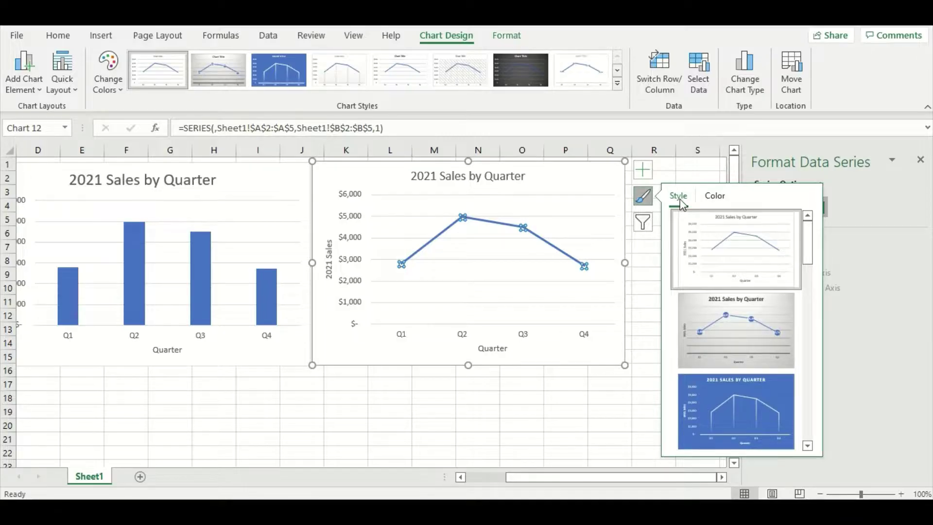
{"action": "left_click", "coordinate": [715, 196]}
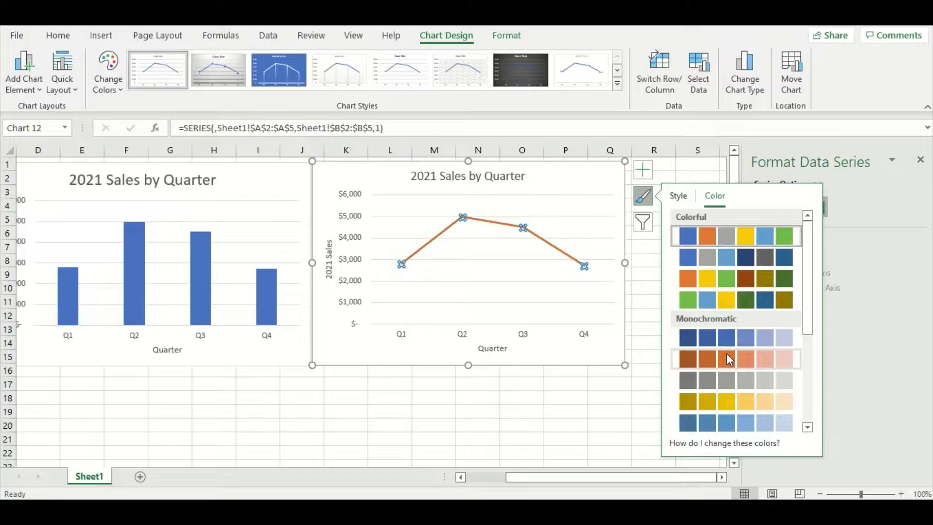
{"action": "scroll", "coordinate": [727, 355], "scroll_direction": "down", "scroll_amount": 3}
{"action": "scroll", "coordinate": [726, 354], "scroll_direction": "down", "scroll_amount": 2}
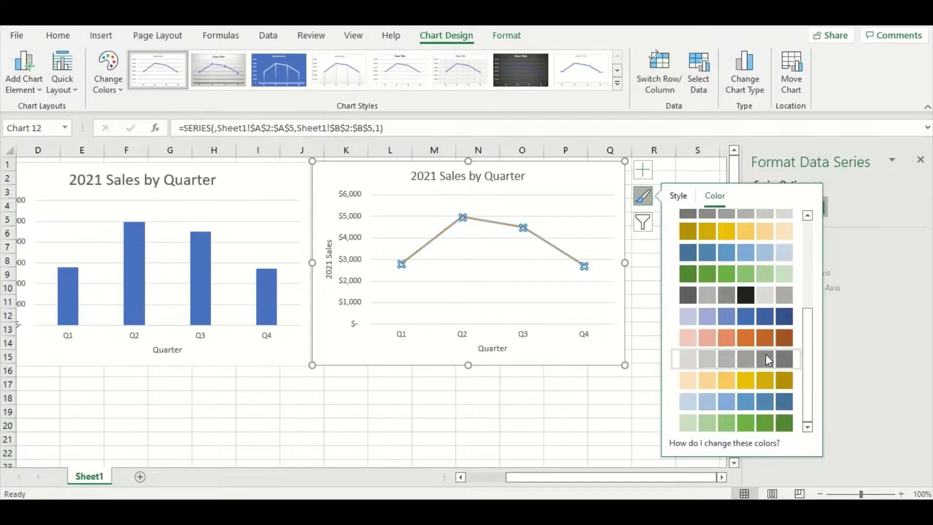
{"action": "scroll", "coordinate": [738, 329], "scroll_direction": "up", "scroll_amount": 3}
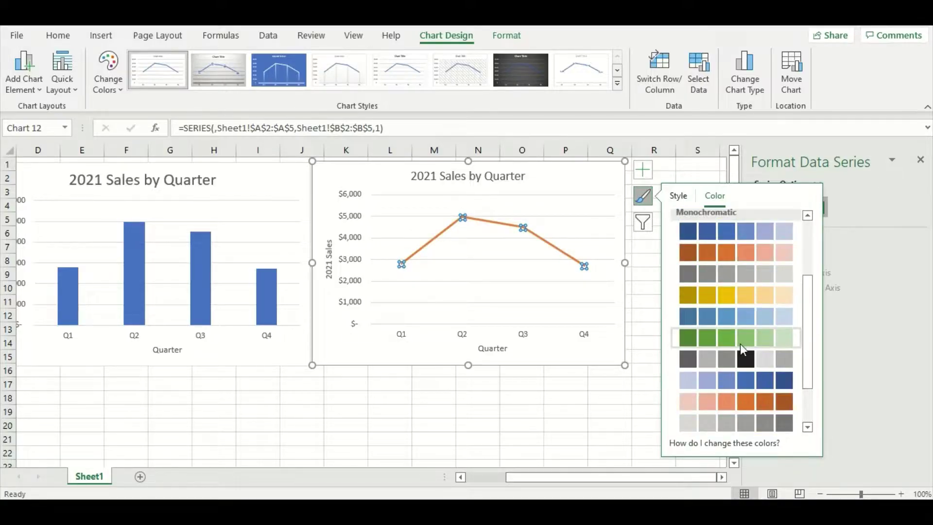
{"action": "left_click", "coordinate": [739, 335]}
{"action": "left_click", "coordinate": [574, 396]}
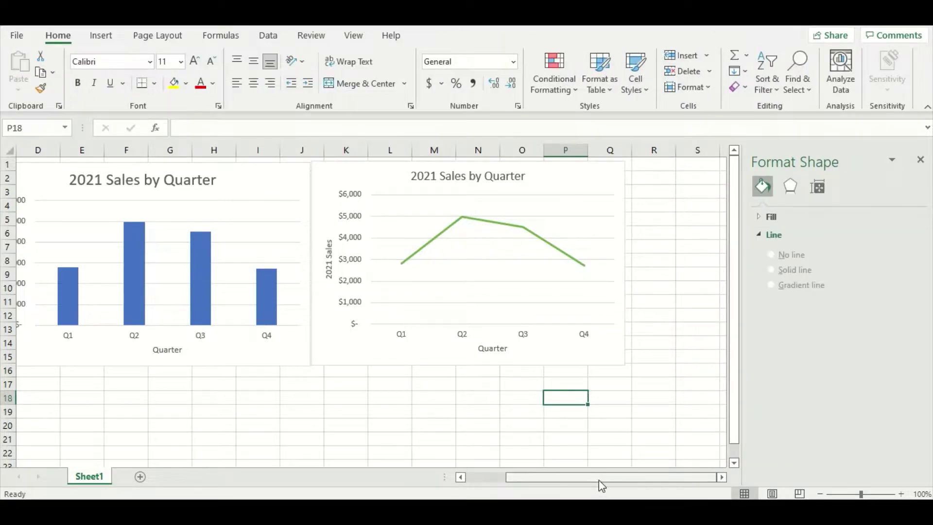
Insert a 2-D pie chart of the A2:B5 quarterly sales and place it under the column chart
{"action": "left_click_drag", "start_coordinate": [602, 487], "coordinate": [529, 487]}
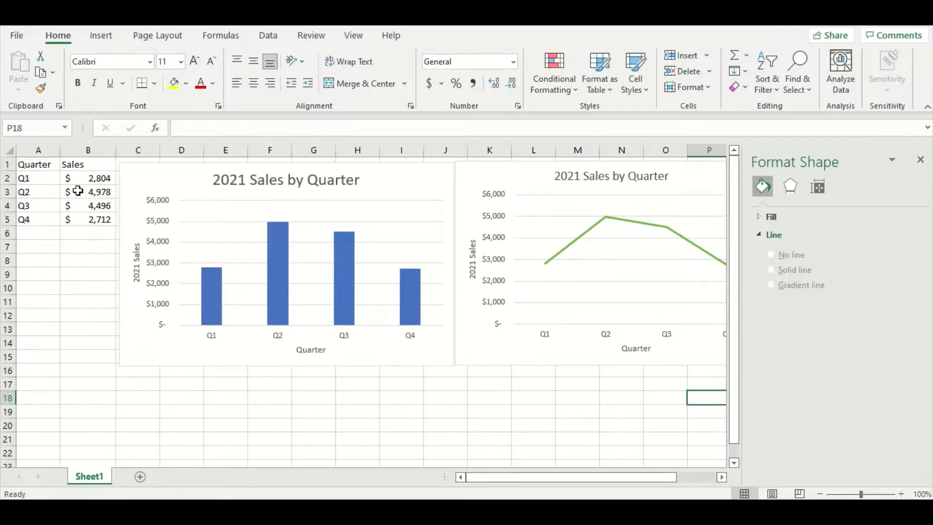
{"action": "left_click_drag", "start_coordinate": [23, 178], "coordinate": [73, 218]}
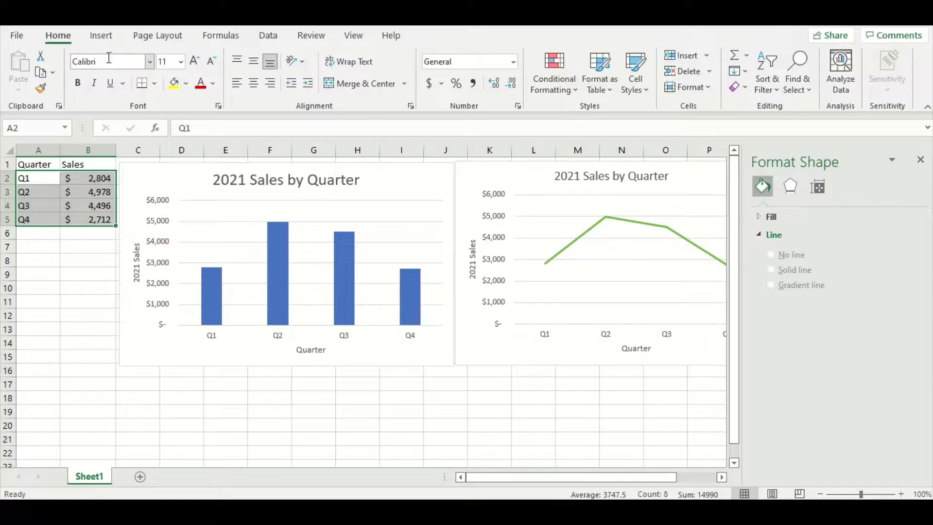
{"action": "left_click", "coordinate": [105, 39]}
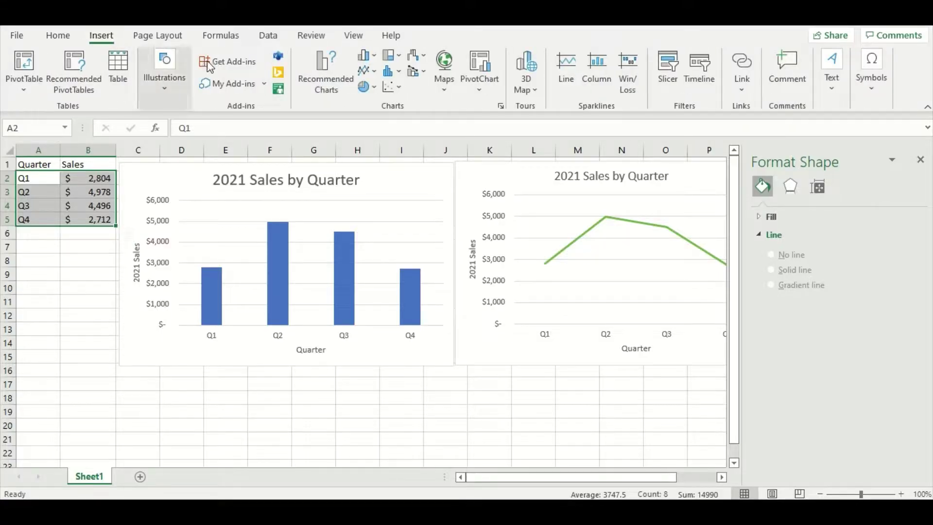
{"action": "left_click", "coordinate": [374, 89]}
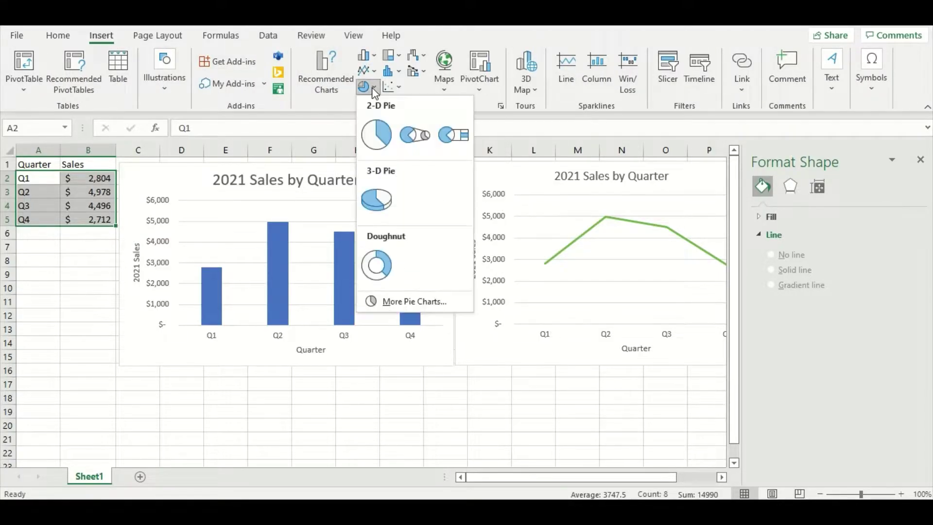
{"action": "left_click", "coordinate": [376, 134]}
{"action": "left_click_drag", "start_coordinate": [458, 245], "coordinate": [370, 390]}
{"action": "scroll", "coordinate": [377, 349], "scroll_direction": "down", "scroll_amount": 5}
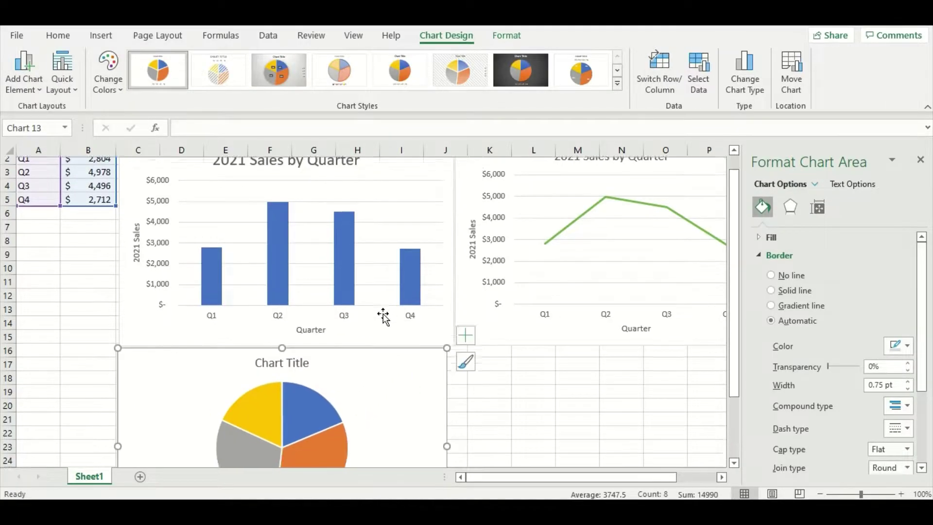
{"action": "scroll", "coordinate": [389, 285], "scroll_direction": "up", "scroll_amount": 1}
{"action": "mouse_move", "coordinate": [388, 286]}
{"action": "left_mouse_down"}
{"action": "mouse_move", "coordinate": [398, 276]}
{"action": "mouse_move", "coordinate": [400, 284]}
{"action": "left_mouse_up"}
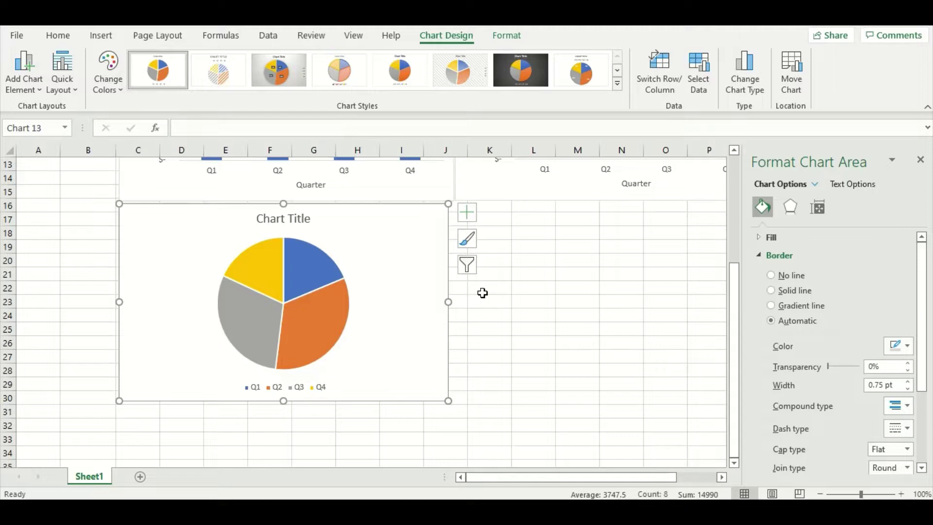
{"action": "scroll", "coordinate": [321, 267], "scroll_direction": "up", "scroll_amount": 4}
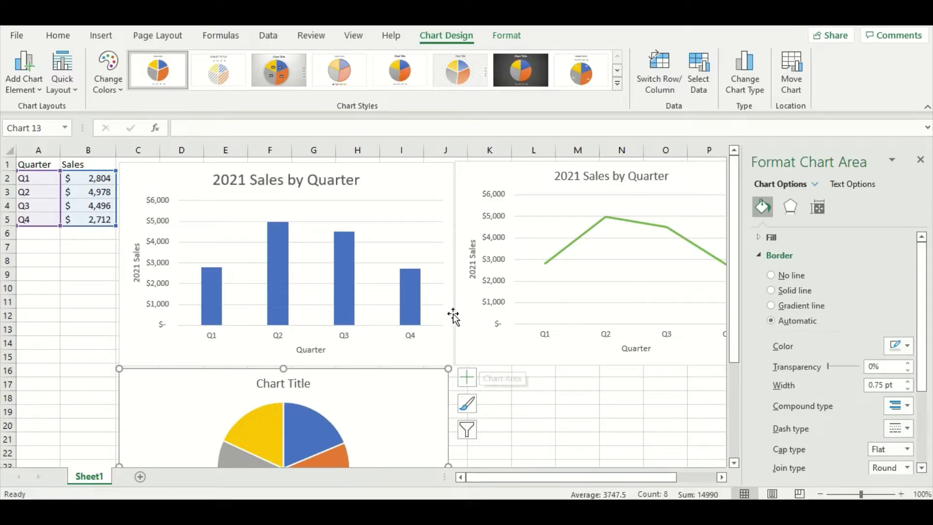
{"action": "mouse_move", "coordinate": [411, 311]}
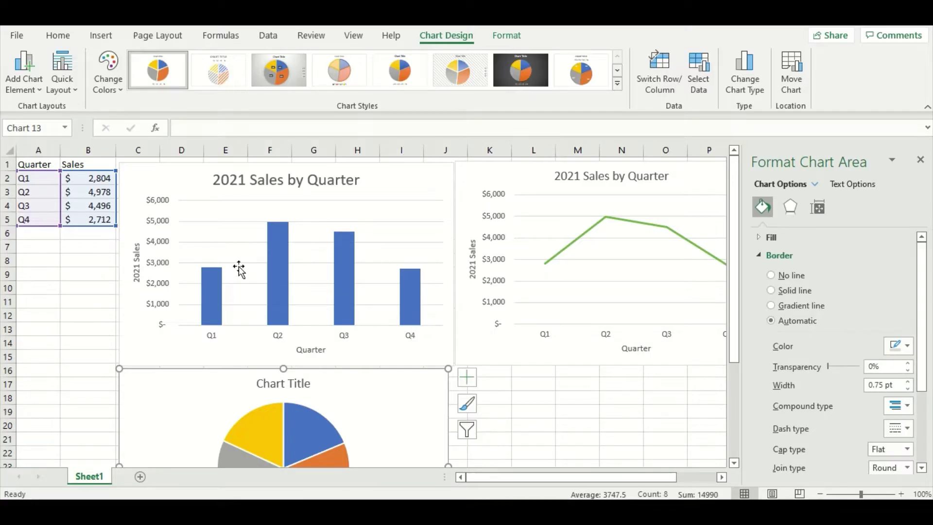
{"action": "left_click_drag", "start_coordinate": [500, 476], "coordinate": [539, 477]}
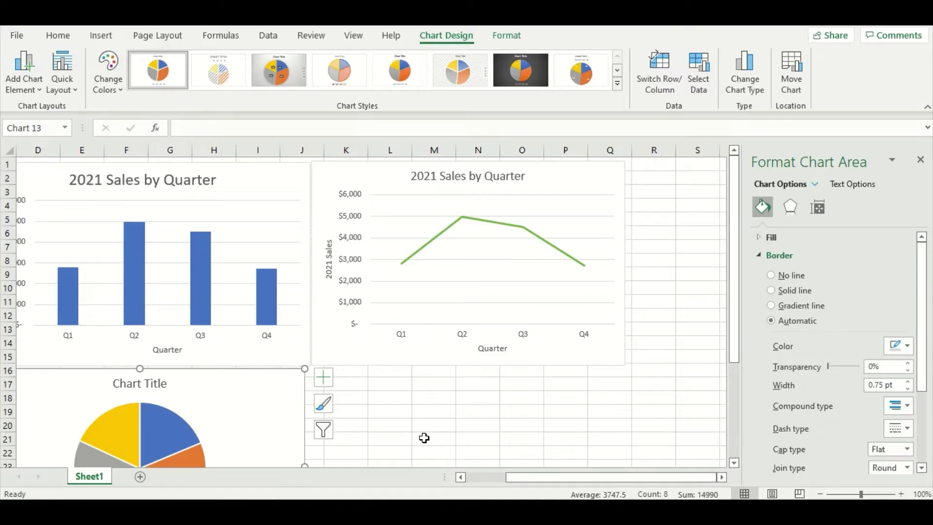
{"action": "left_click_drag", "start_coordinate": [543, 477], "coordinate": [469, 475]}
{"action": "scroll", "coordinate": [351, 410], "scroll_direction": "down", "scroll_amount": 2}
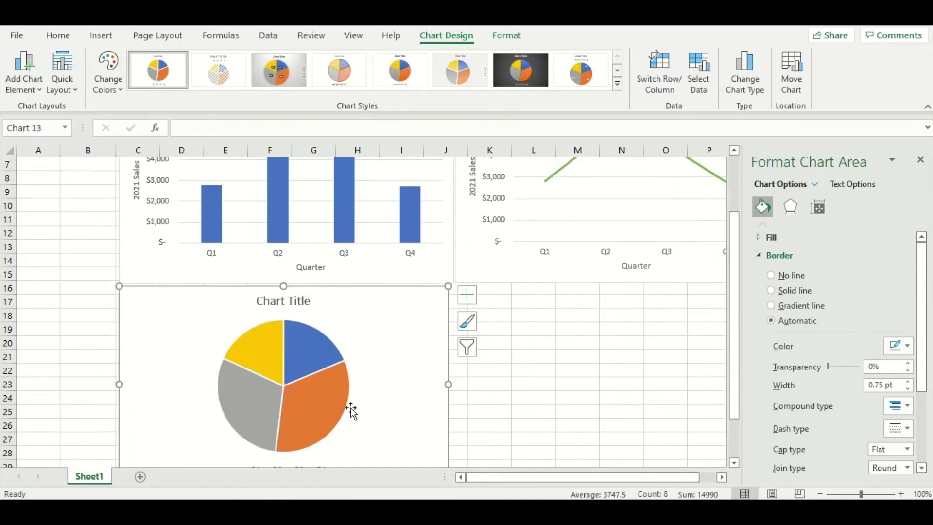